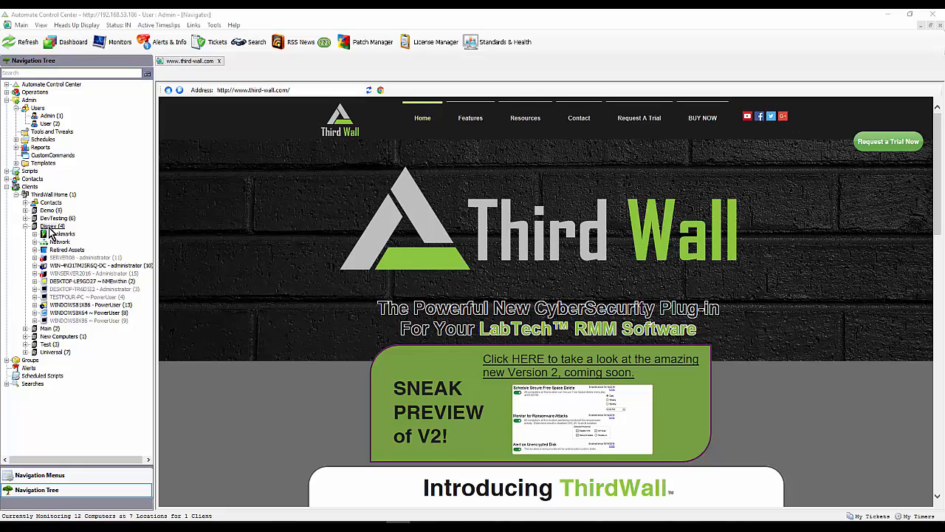
- Open the Disney location's ThirdWall policies, enable and save Disallow Microsoft Accounts, and check it in the Security Overview
{"action": "double_click", "coordinate": [51, 226]}
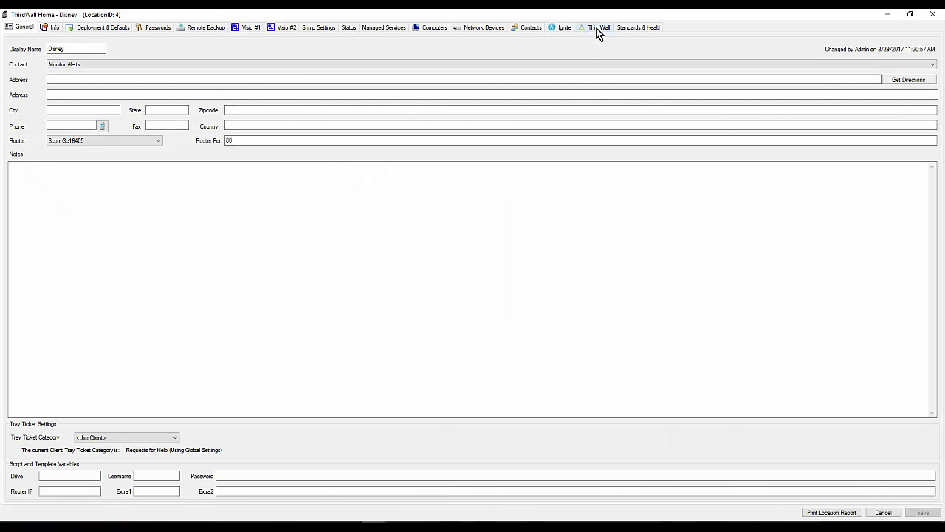
{"action": "left_click", "coordinate": [597, 28]}
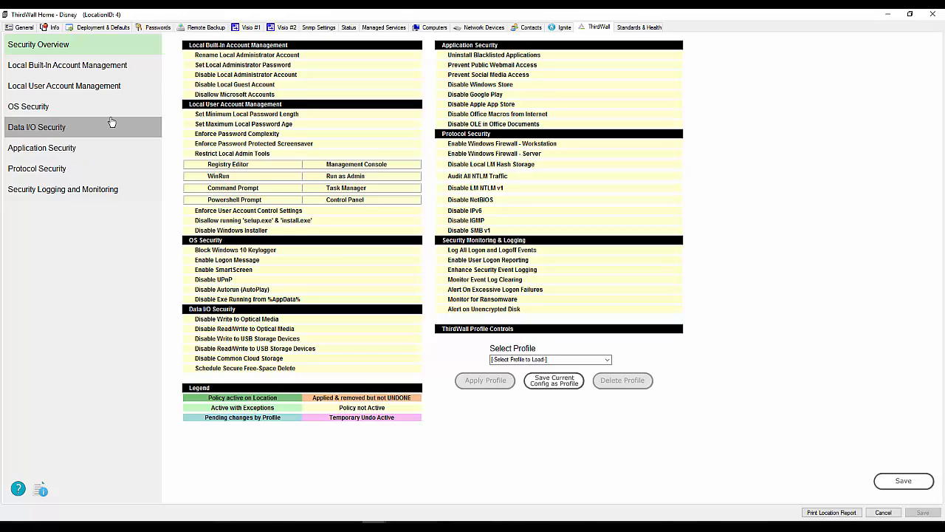
{"action": "left_click", "coordinate": [51, 68]}
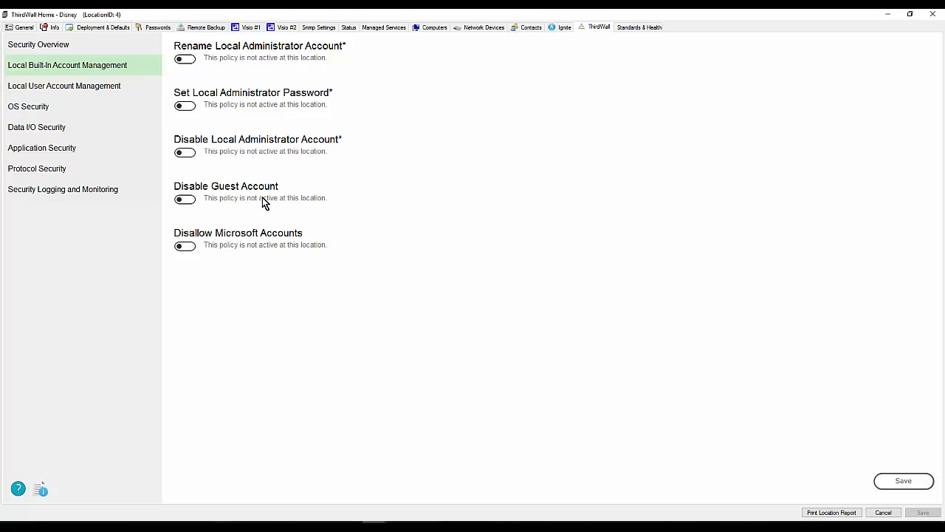
{"action": "left_click", "coordinate": [189, 249]}
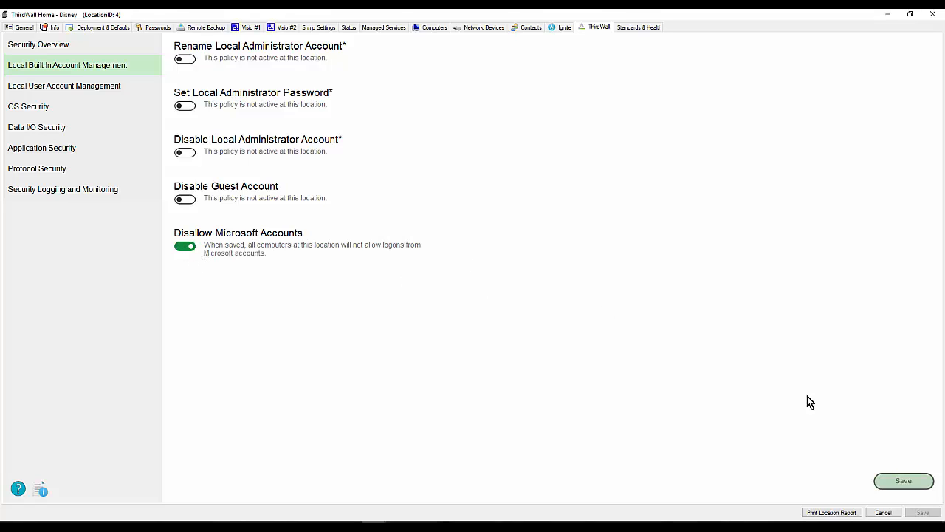
{"action": "left_click", "coordinate": [909, 484]}
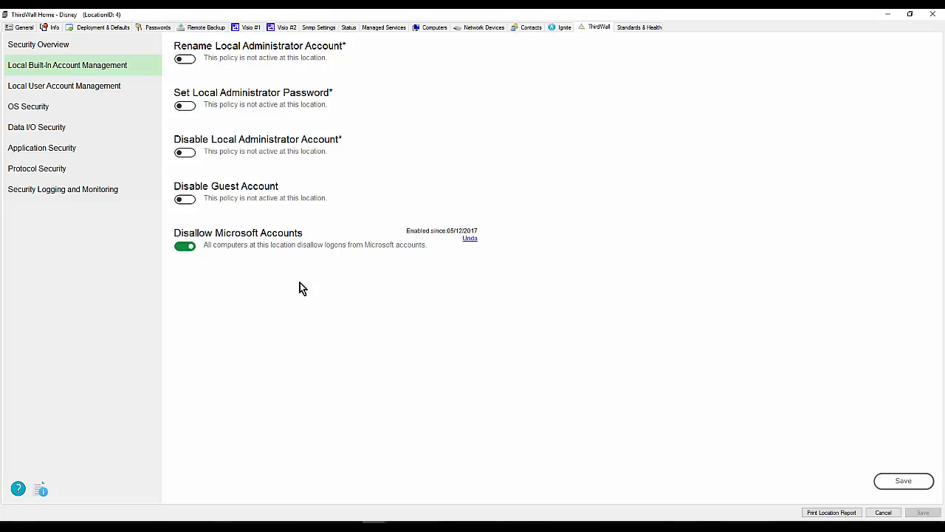
{"action": "left_click", "coordinate": [44, 48]}
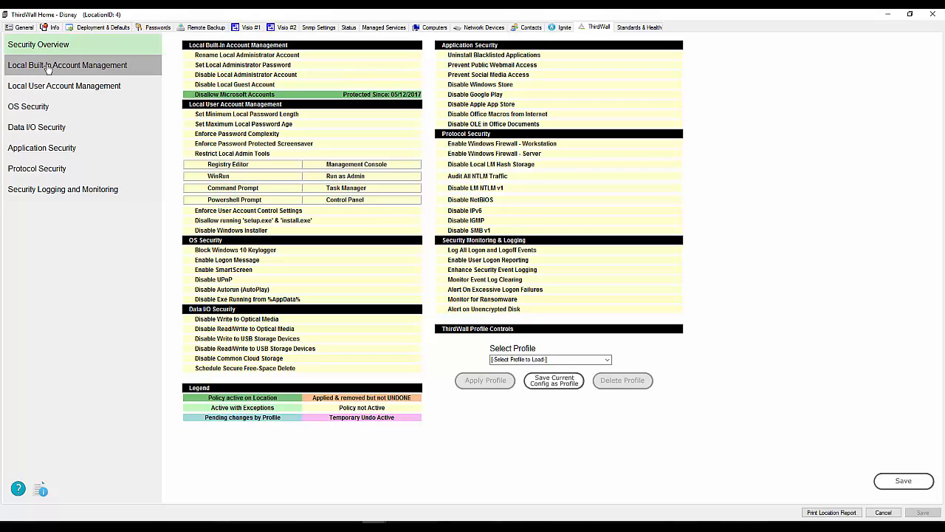
- Switch off the Disallow Microsoft Accounts policy without undoing it, save, and check its status in the Security Overview
{"action": "left_click", "coordinate": [74, 66]}
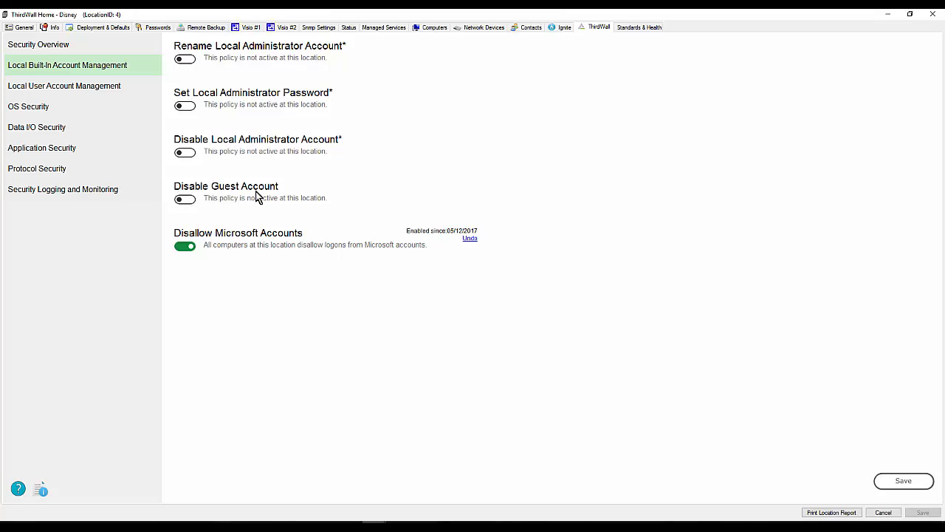
{"action": "left_click", "coordinate": [184, 248]}
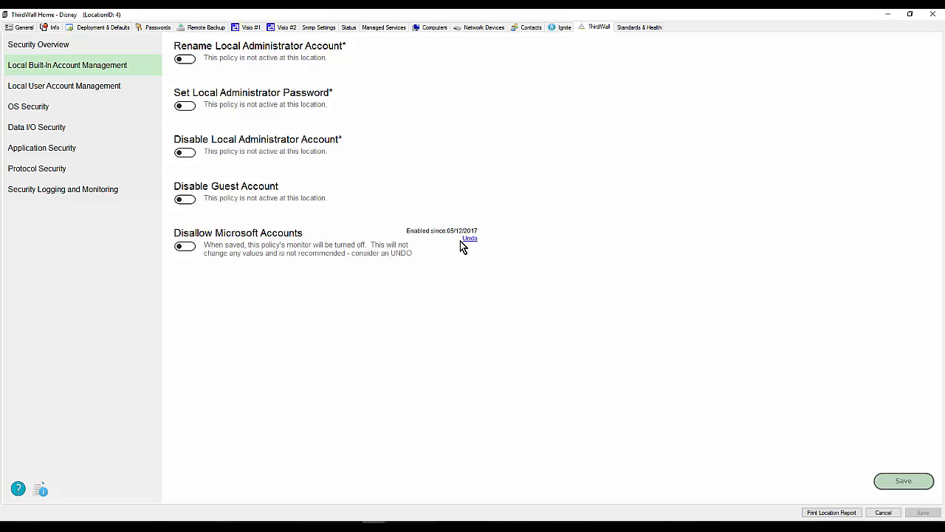
{"action": "left_click", "coordinate": [907, 482]}
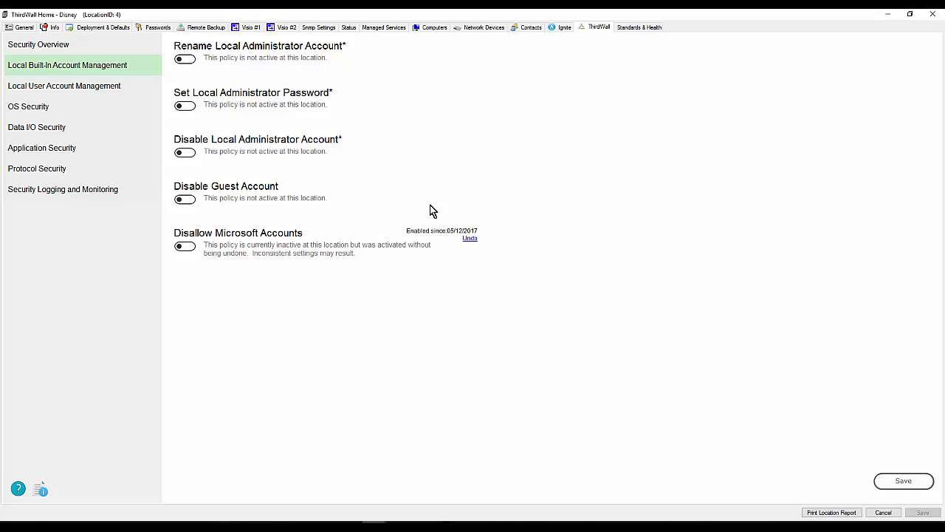
{"action": "left_click", "coordinate": [42, 46]}
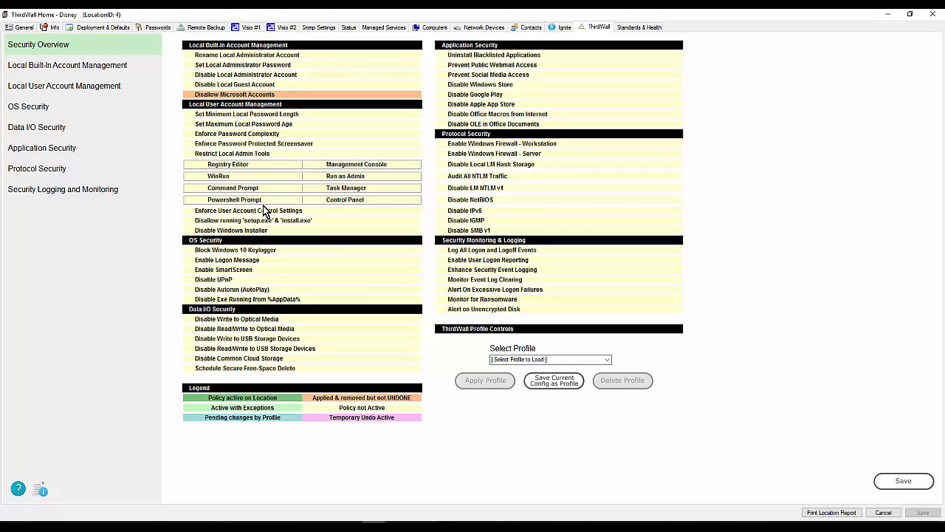
- Fully undo the Disallow Microsoft Accounts policy and check it in the Security Overview
{"action": "left_click", "coordinate": [58, 66]}
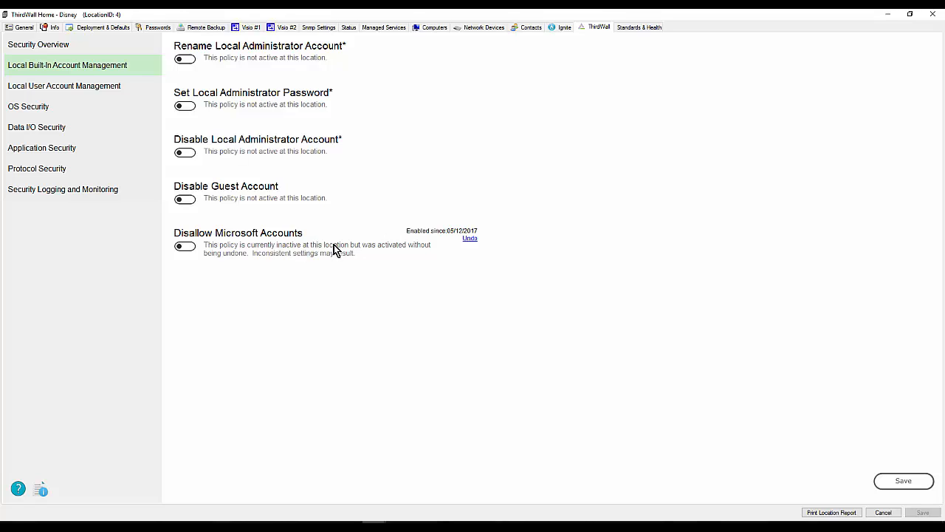
{"action": "left_click", "coordinate": [471, 239]}
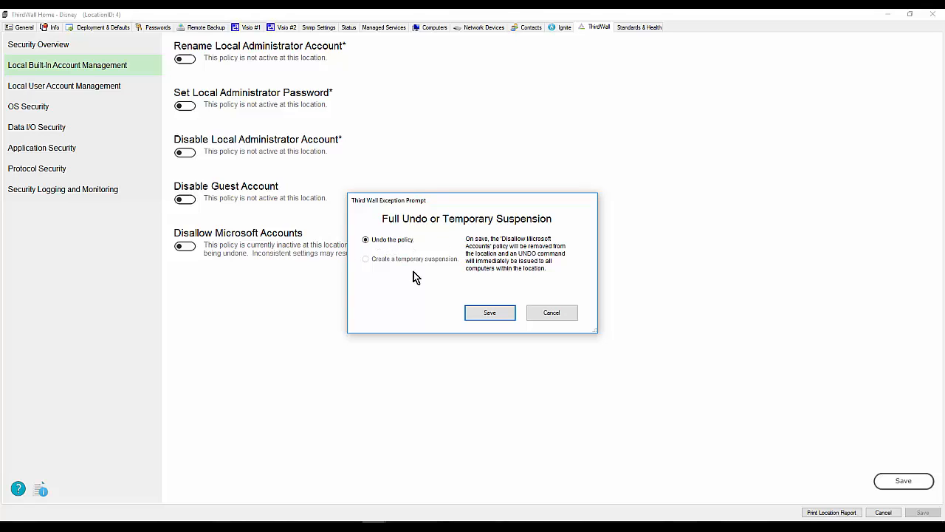
{"action": "left_click", "coordinate": [492, 313]}
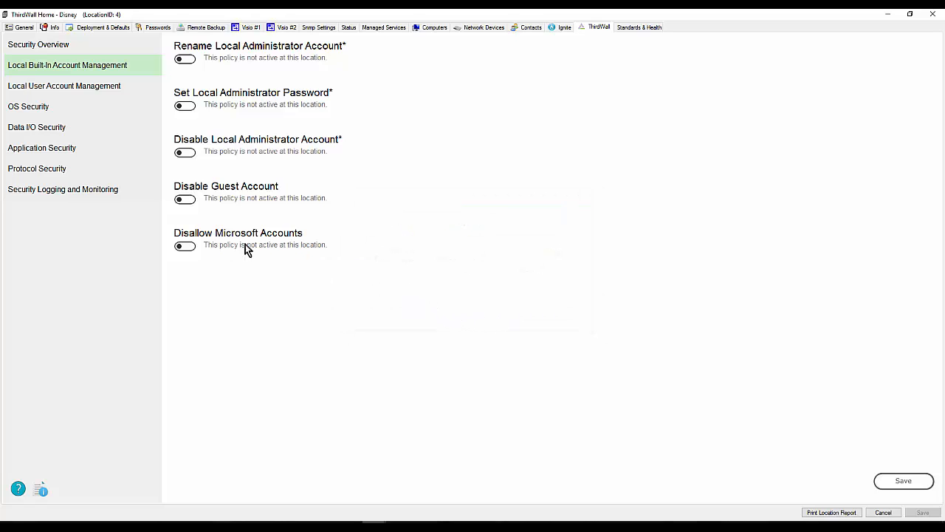
{"action": "left_click", "coordinate": [42, 46]}
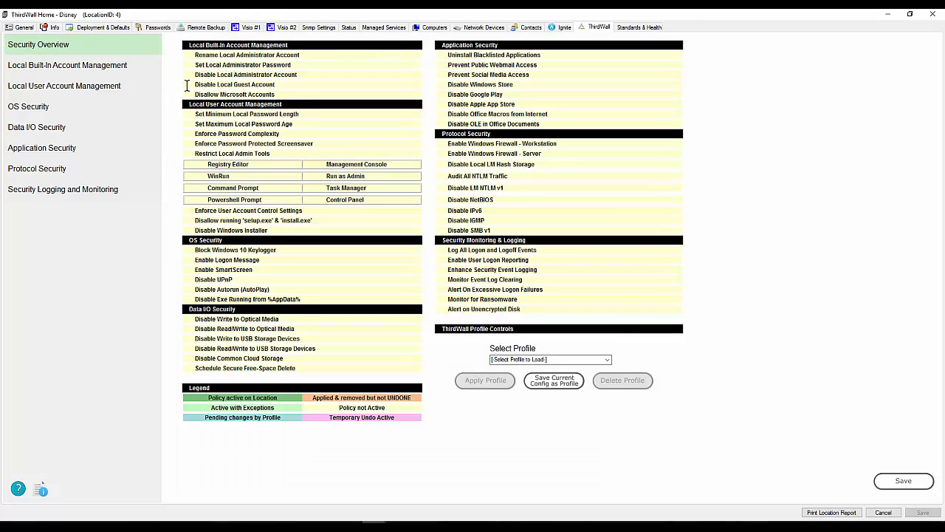
- Enable the Disallow Microsoft Accounts policy again under Local Built-In Account Management and save it
{"action": "left_click", "coordinate": [61, 73]}
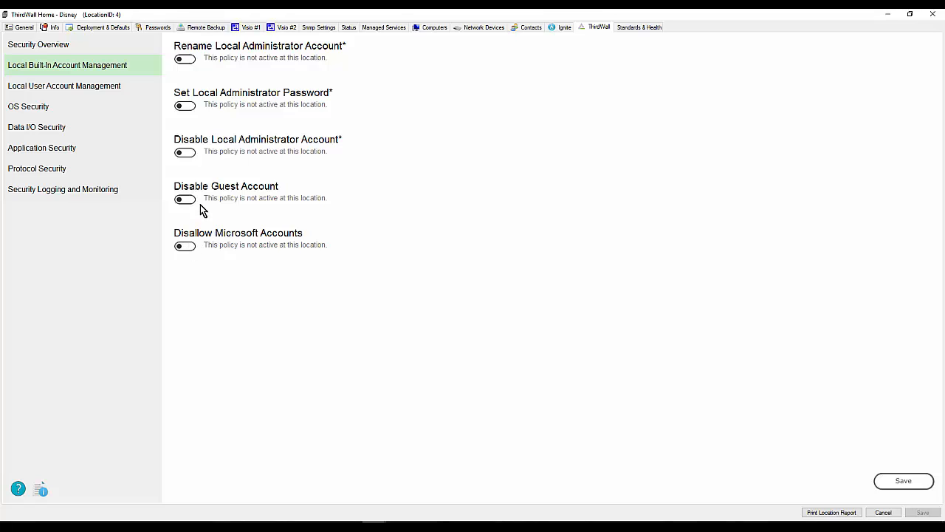
{"action": "left_click", "coordinate": [191, 249]}
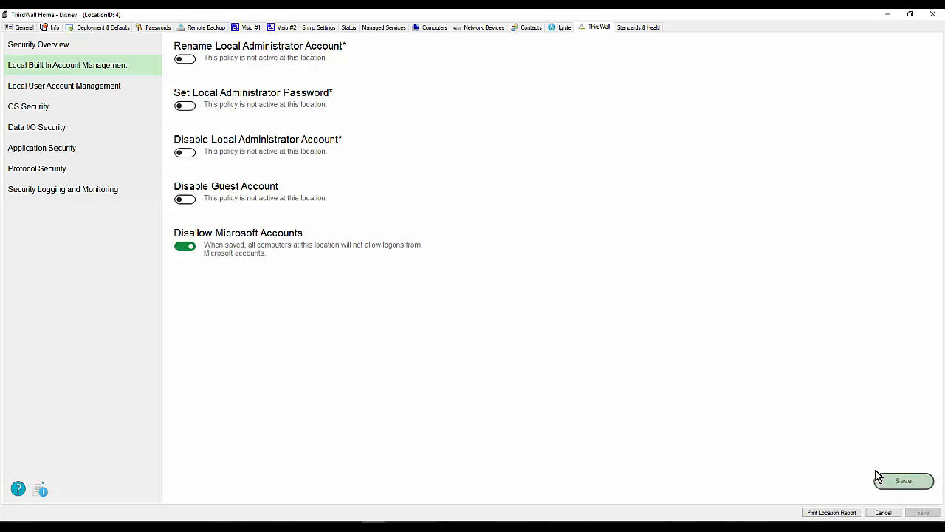
{"action": "left_click", "coordinate": [899, 481]}
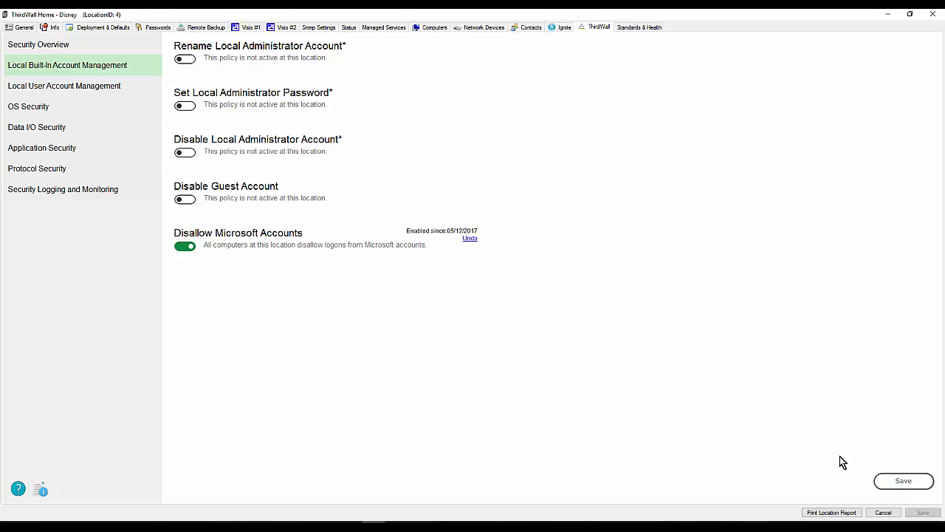
- Create a 5-minute temporary suspension of the Disallow Microsoft Accounts policy and check it in the Security Overview
{"action": "left_click", "coordinate": [471, 240]}
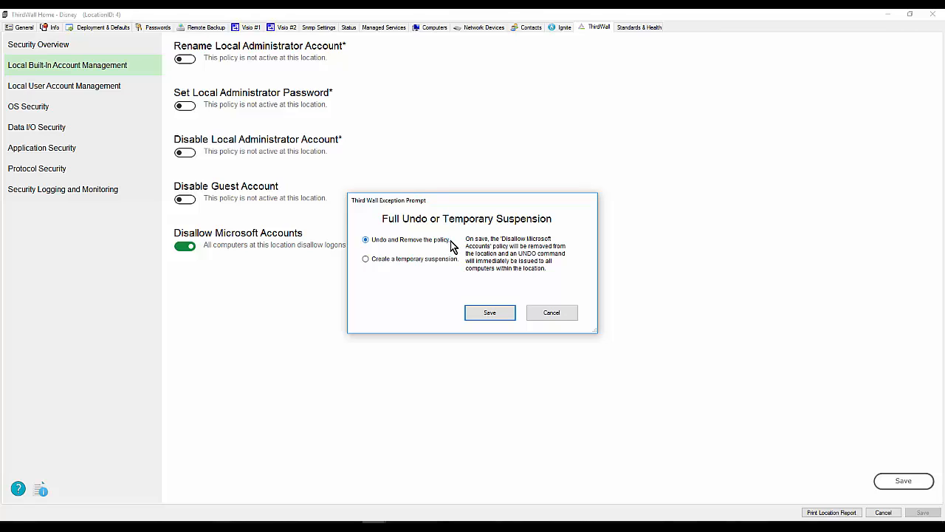
{"action": "left_click", "coordinate": [365, 260]}
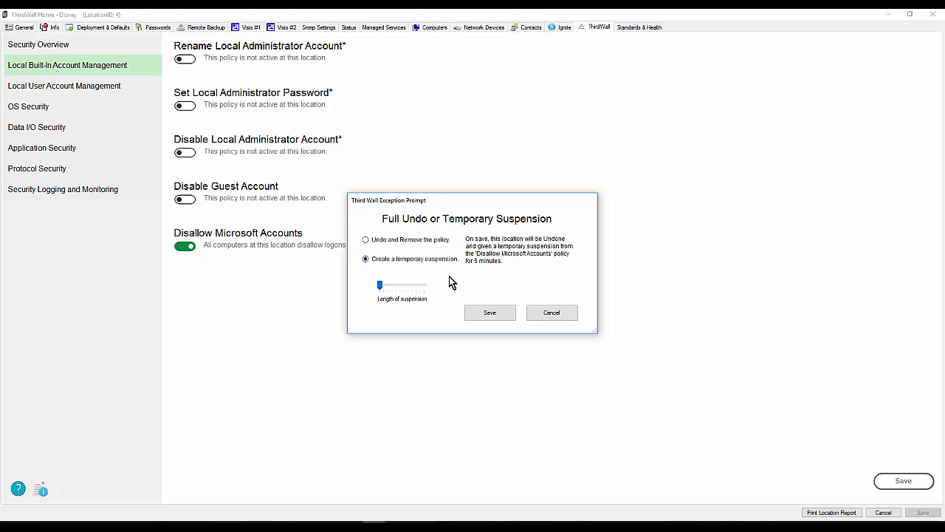
{"action": "left_click_drag", "start_coordinate": [380, 285], "coordinate": [439, 289]}
{"action": "left_click_drag", "start_coordinate": [423, 285], "coordinate": [377, 292]}
{"action": "left_click", "coordinate": [492, 316]}
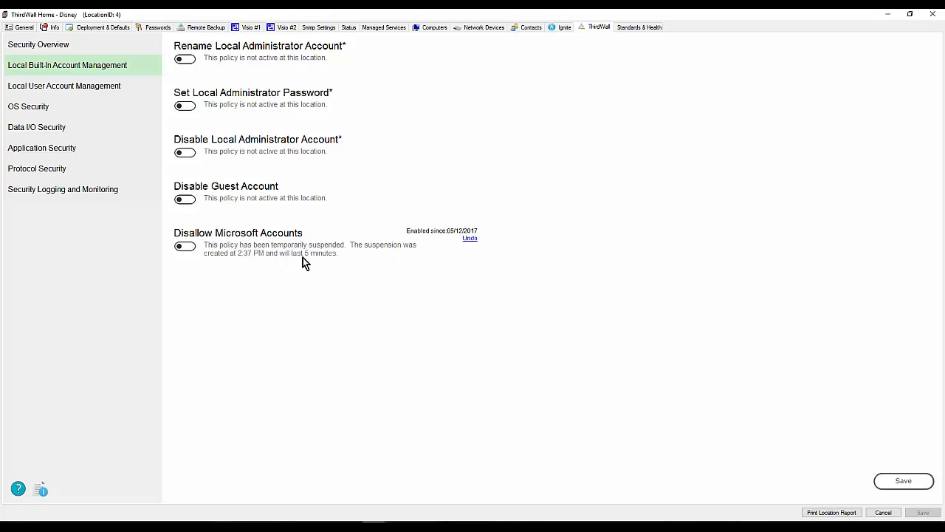
{"action": "left_click", "coordinate": [38, 49]}
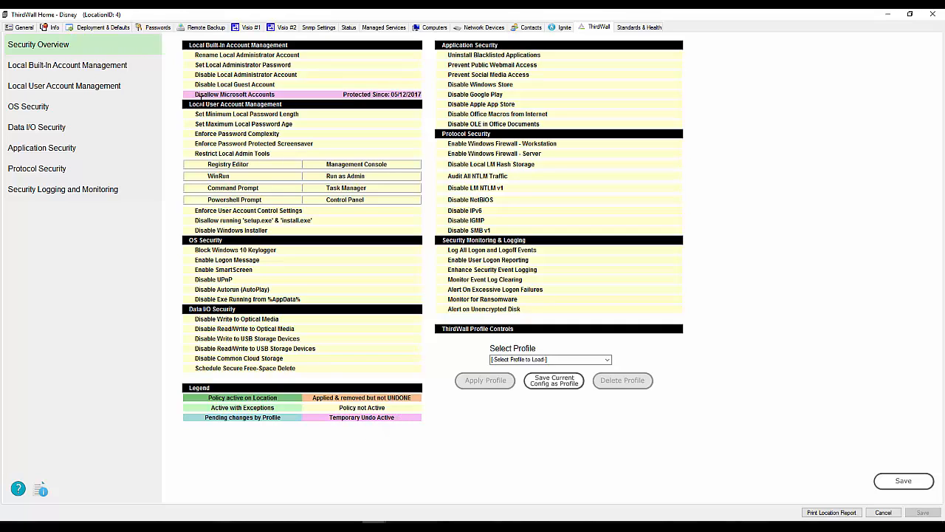
- Remove the temporary suspension from the Disallow Microsoft Accounts policy and check it in the Security Overview
{"action": "left_click", "coordinate": [55, 67]}
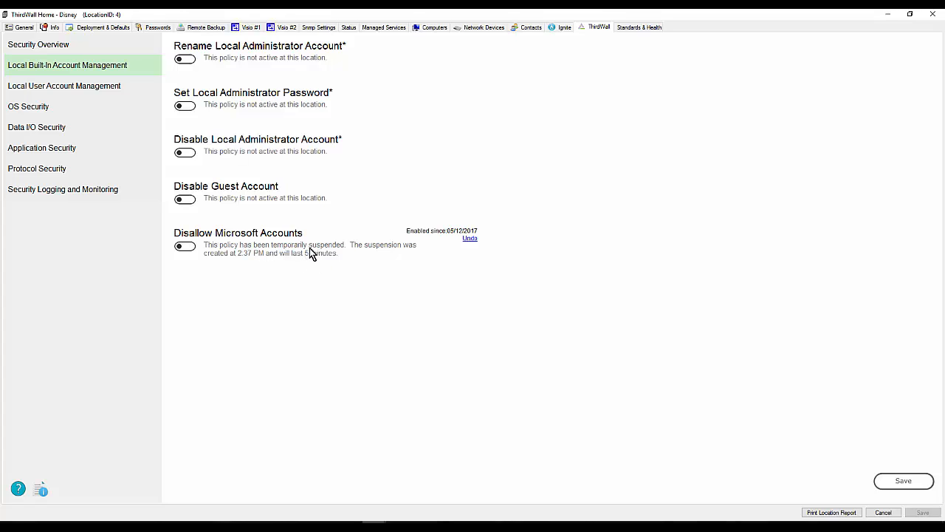
{"action": "left_click", "coordinate": [470, 240]}
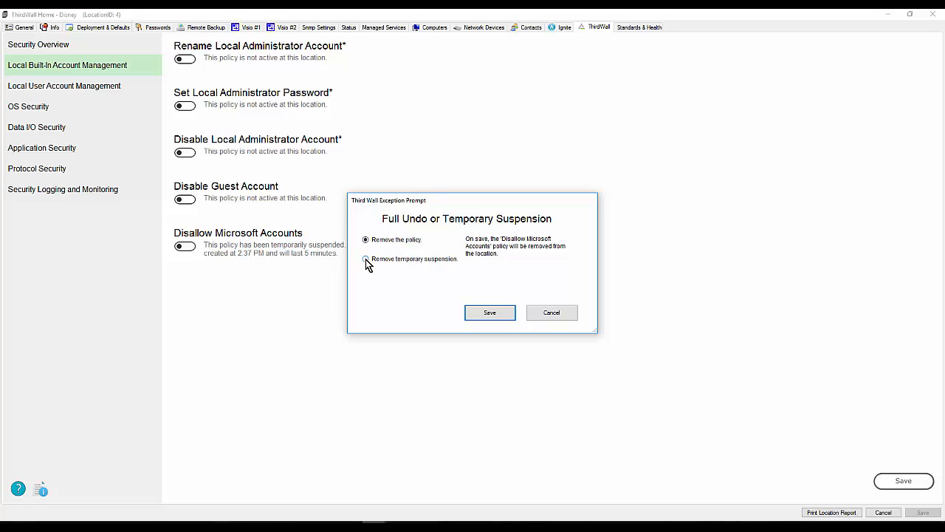
{"action": "left_click", "coordinate": [366, 260]}
{"action": "left_click", "coordinate": [481, 313]}
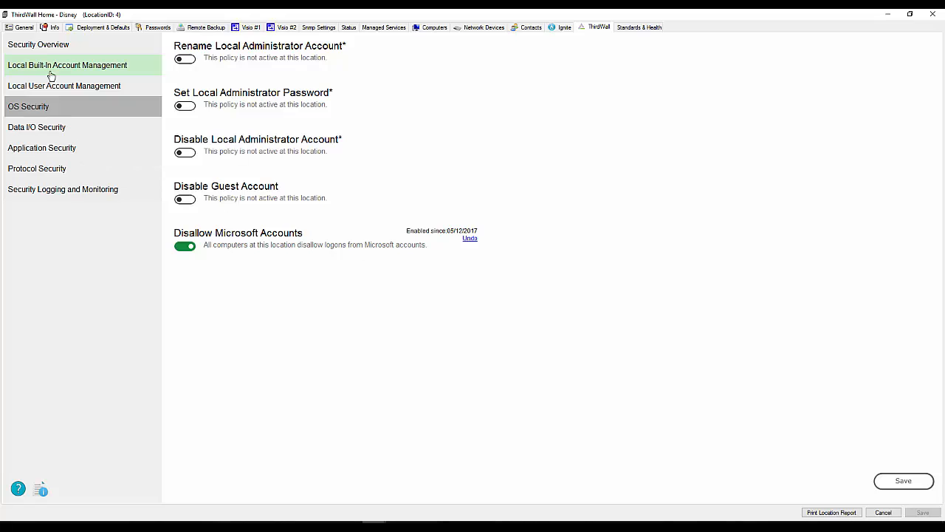
{"action": "left_click", "coordinate": [40, 49]}
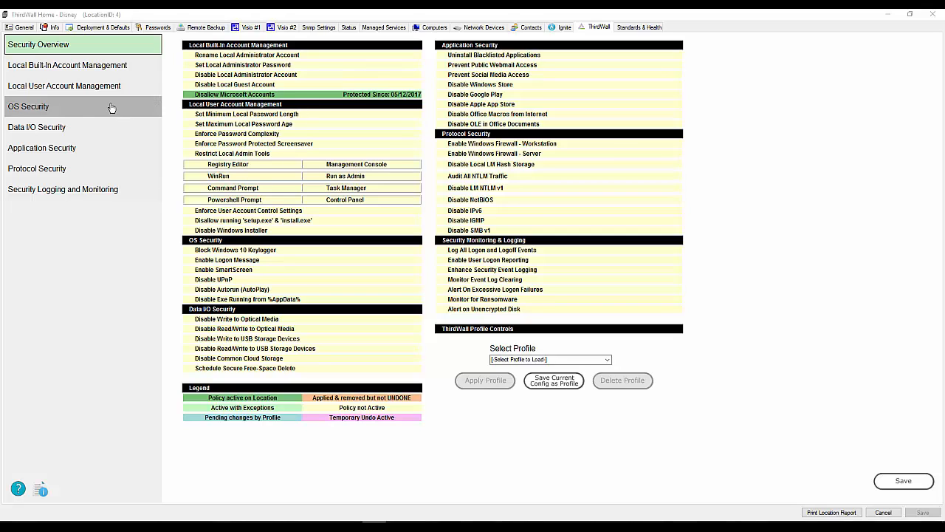
- Turn on Enforce Password Complexity under Local User Account Management, and check that the setting persists between policy categories
{"action": "left_click", "coordinate": [46, 87]}
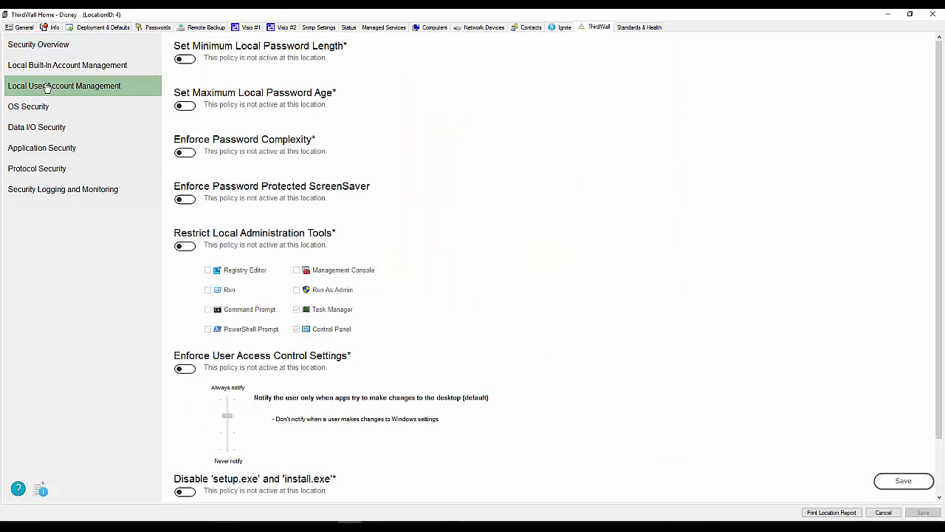
{"action": "left_click", "coordinate": [186, 153]}
{"action": "left_click", "coordinate": [56, 72]}
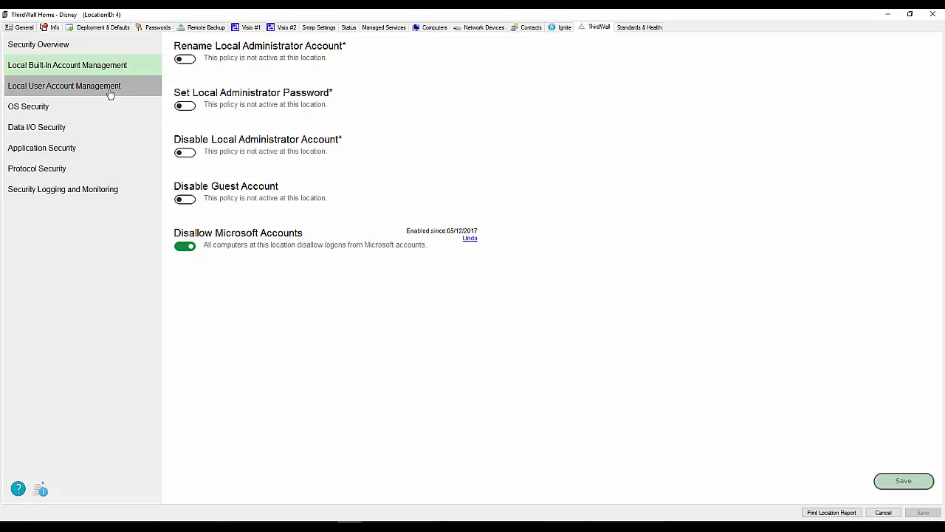
{"action": "left_click", "coordinate": [58, 89]}
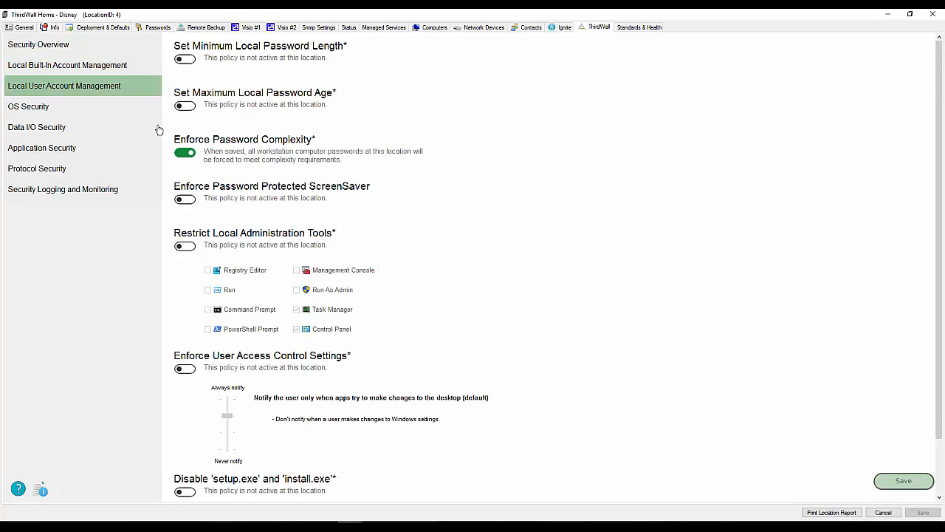
- Enable Restrict Local Administration Tools with Task Manager and Control Panel excluded, save the policies, and check the Security Overview
{"action": "scroll", "coordinate": [367, 270], "scroll_direction": "down", "scroll_amount": 2}
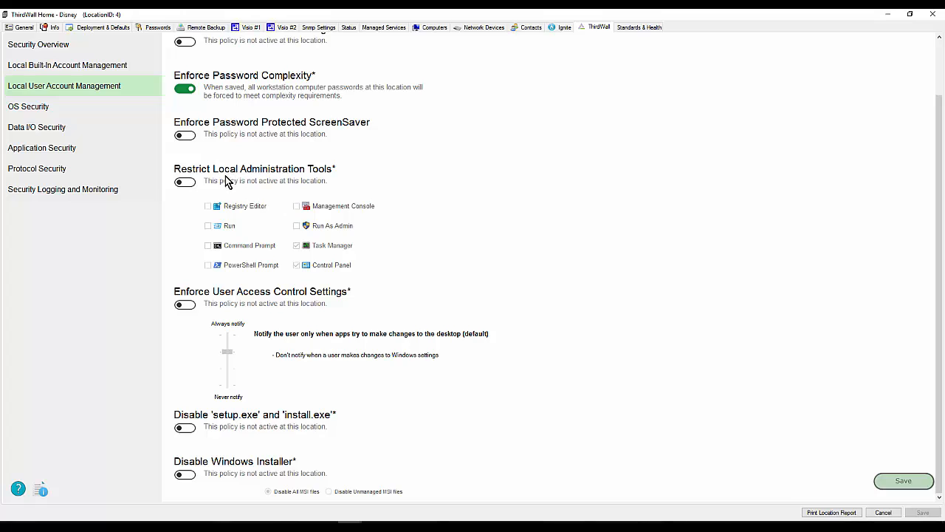
{"action": "left_click", "coordinate": [185, 183]}
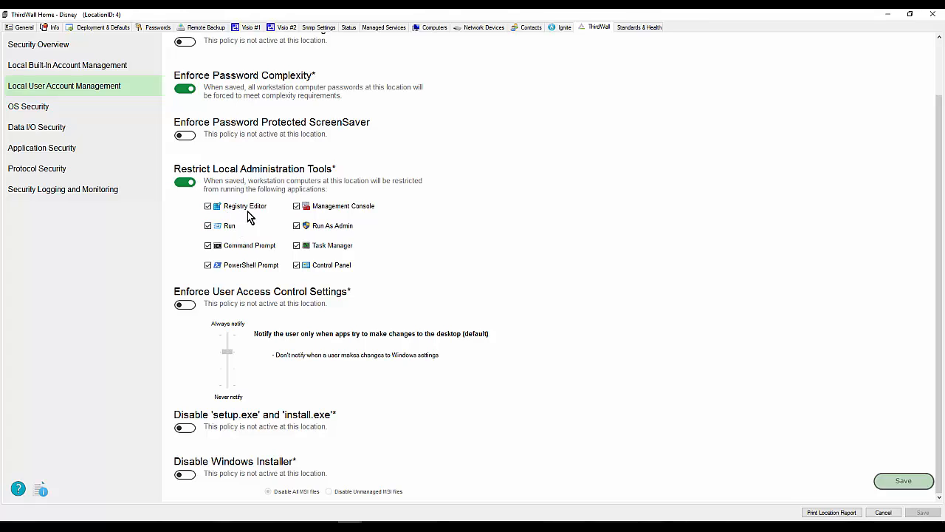
{"action": "left_click", "coordinate": [297, 246]}
{"action": "left_click", "coordinate": [336, 267]}
{"action": "left_click", "coordinate": [902, 482]}
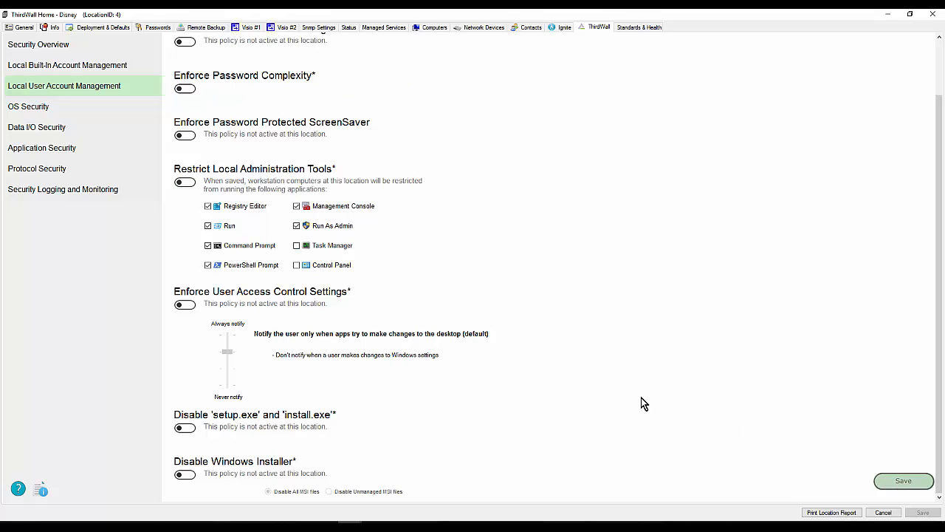
{"action": "left_click", "coordinate": [50, 68]}
{"action": "left_click", "coordinate": [42, 46]}
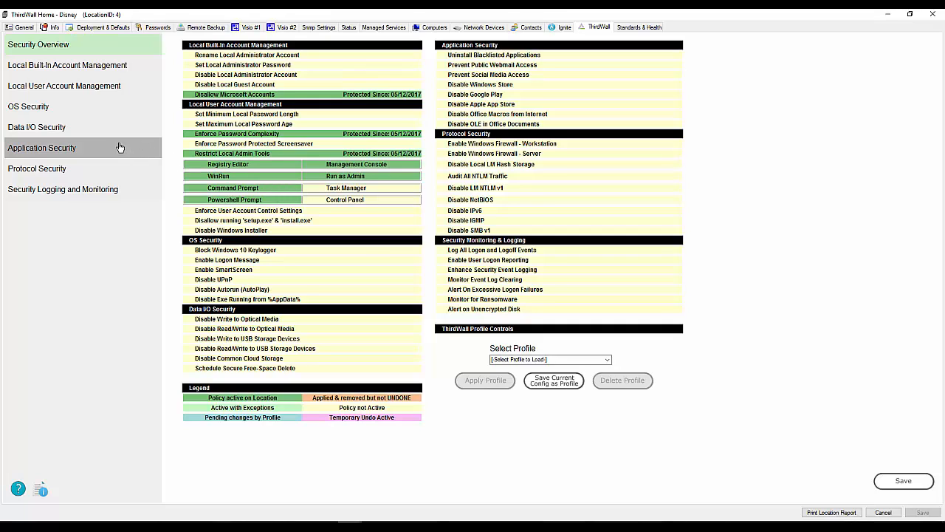
- Change Restrict Local Administration Tools to cover only Task Manager and Control Panel, and save
{"action": "left_click", "coordinate": [33, 87]}
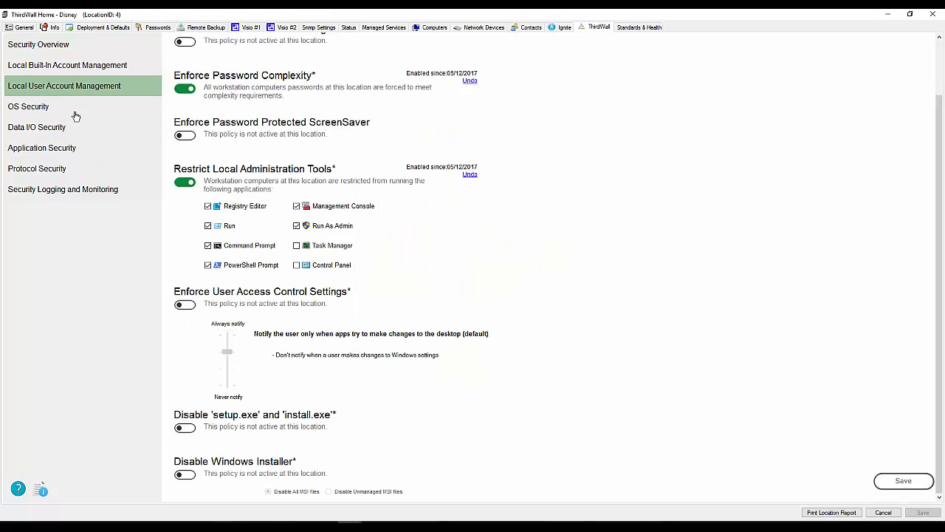
{"action": "left_click", "coordinate": [207, 207]}
{"action": "left_click", "coordinate": [207, 226]}
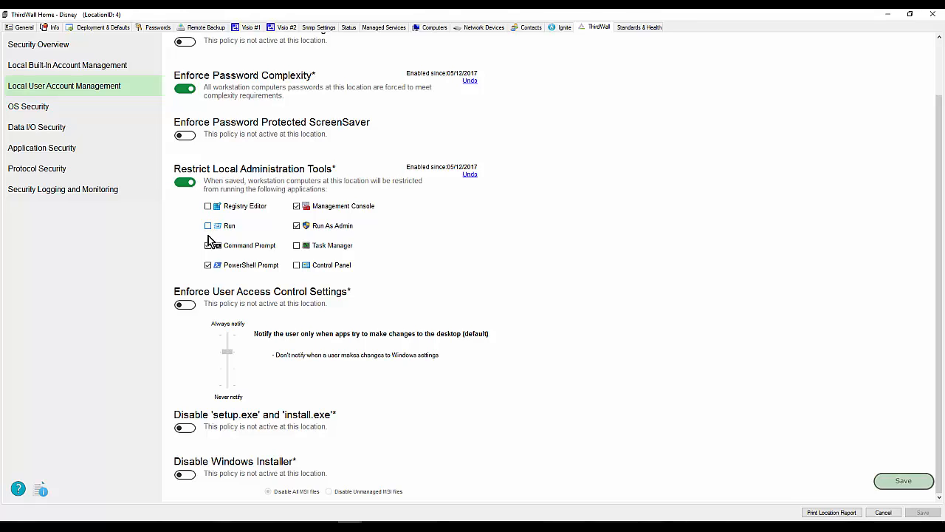
{"action": "left_click", "coordinate": [208, 246]}
{"action": "left_click", "coordinate": [207, 265]}
{"action": "left_click", "coordinate": [296, 206]}
{"action": "left_click", "coordinate": [296, 226]}
{"action": "left_click", "coordinate": [296, 246]}
{"action": "left_click", "coordinate": [297, 266]}
{"action": "left_click", "coordinate": [903, 481]}
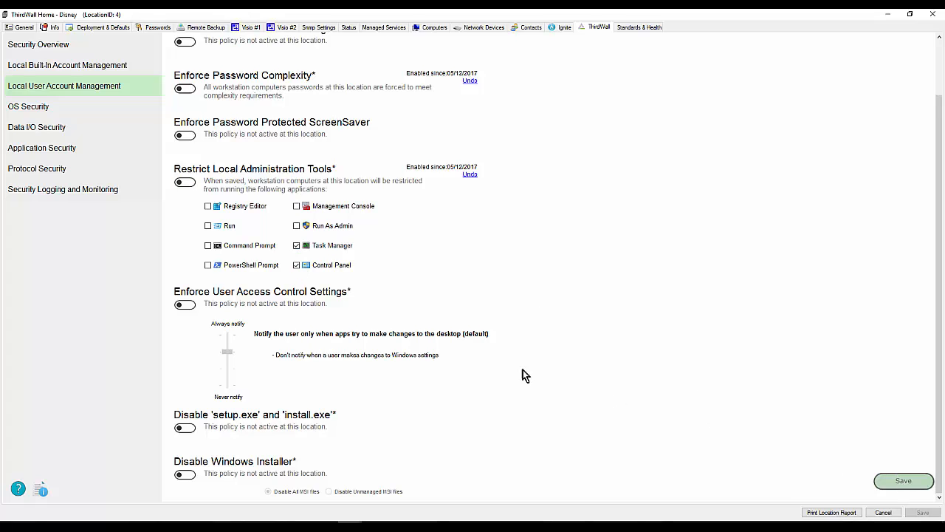
- Check the Security Overview, and try Disable Windows Installer with Disable Unmanaged MSI files before turning the policy back off
{"action": "left_click", "coordinate": [37, 46]}
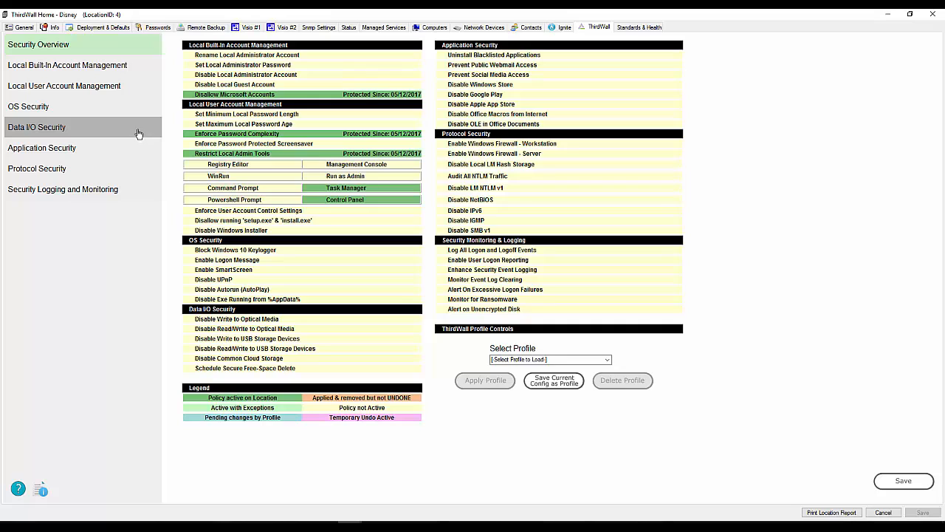
{"action": "left_click", "coordinate": [29, 90]}
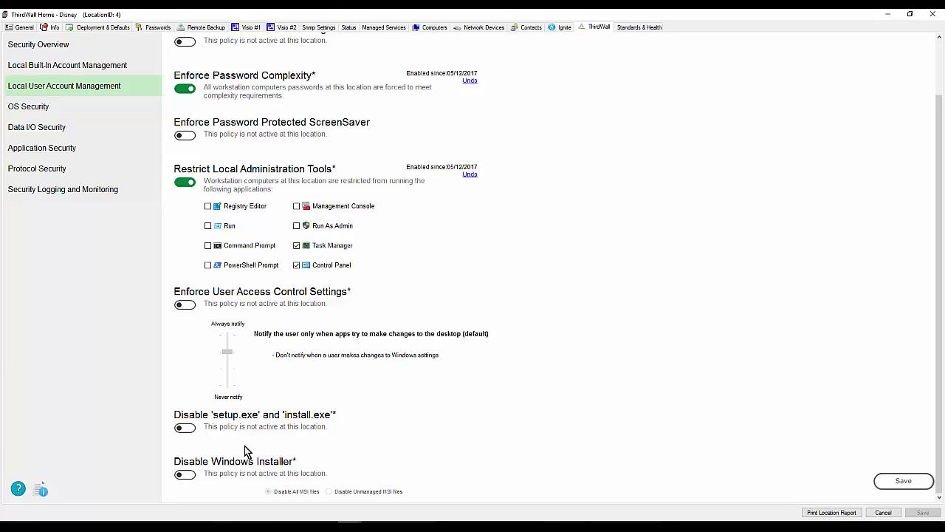
{"action": "left_click", "coordinate": [187, 477]}
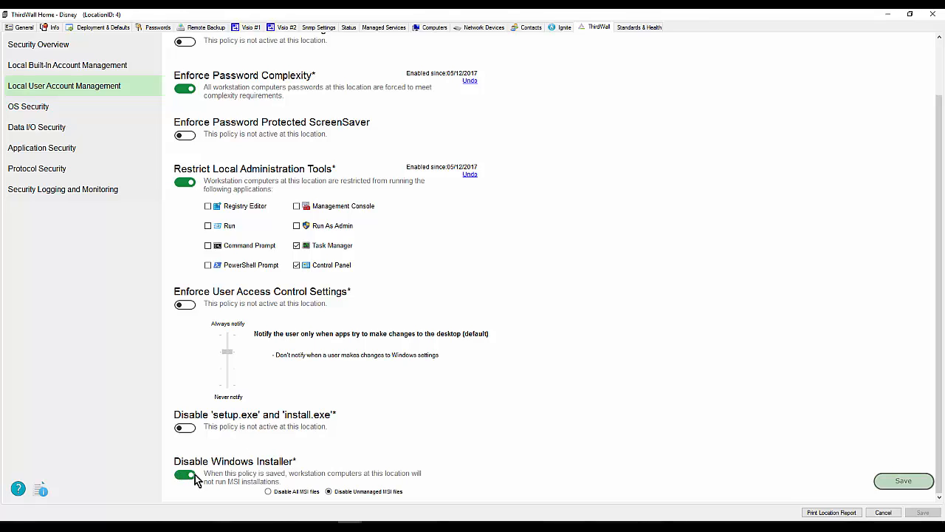
{"action": "left_click", "coordinate": [328, 491]}
{"action": "left_click", "coordinate": [185, 476]}
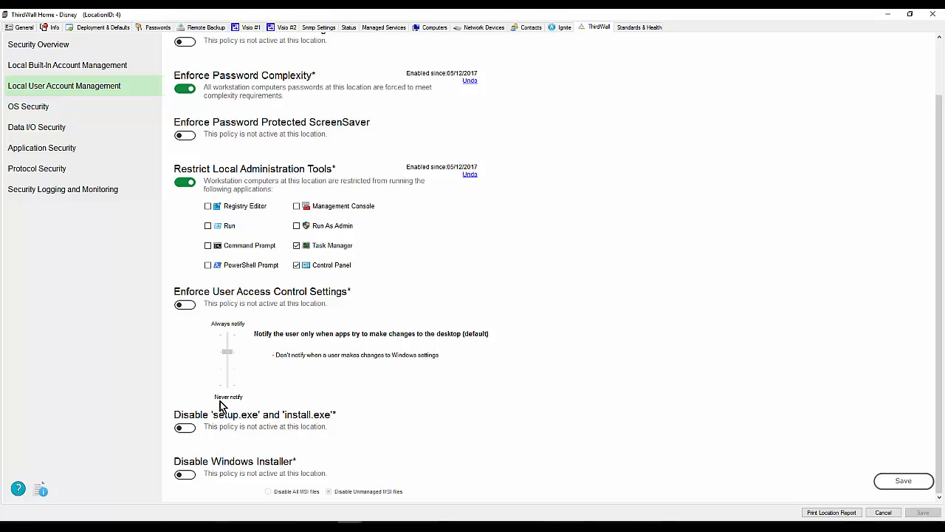
- Try Enable Logon Message under OS Security with the title "my msp name" and placeholder text, and turn the policy back off
{"action": "left_click", "coordinate": [31, 110]}
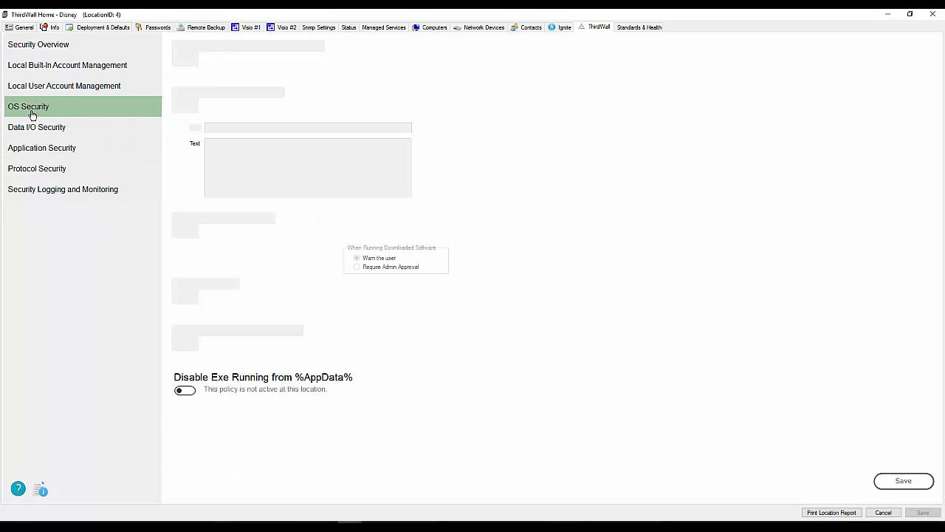
{"action": "left_click", "coordinate": [186, 107]}
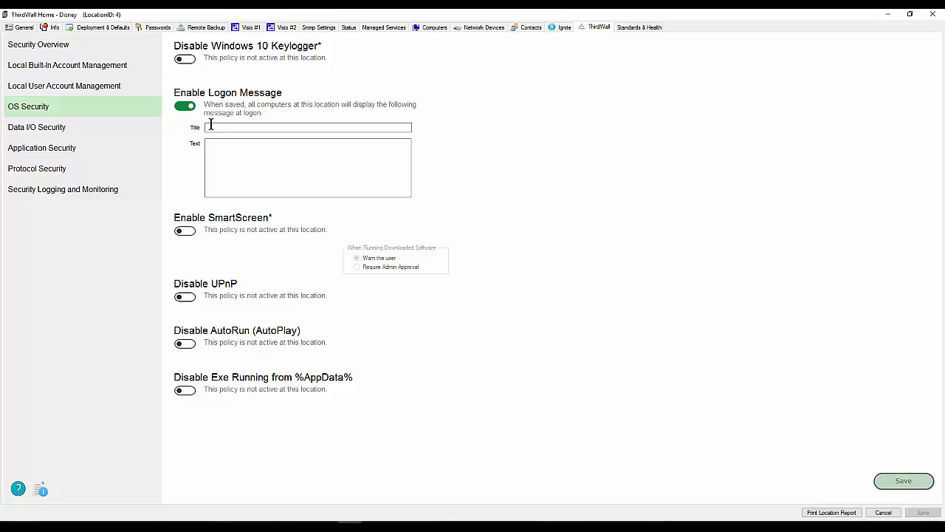
{"action": "left_click", "coordinate": [211, 126]}
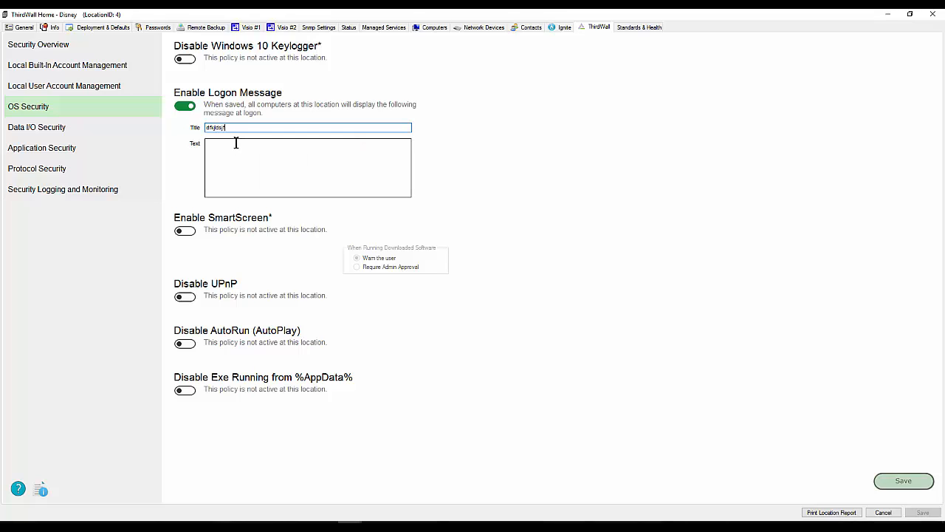
{"action": "left_click", "coordinate": [227, 144]}
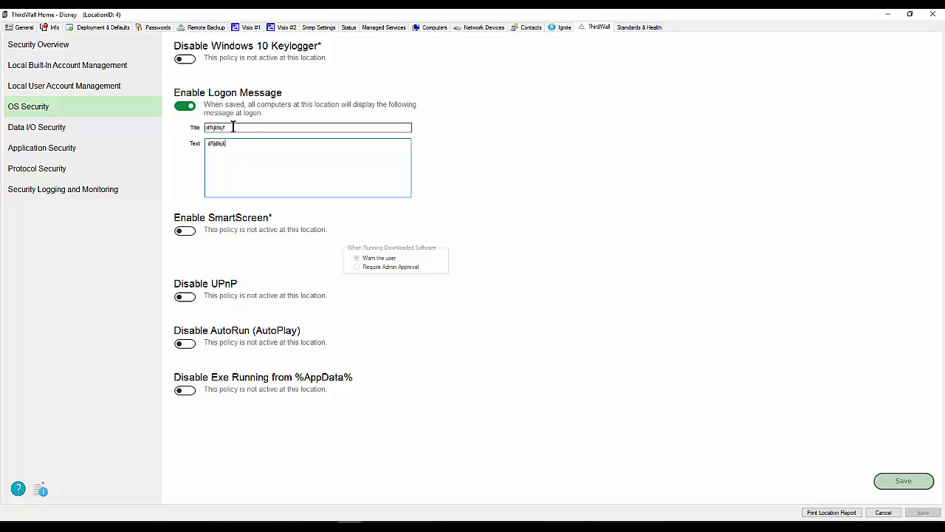
{"action": "key", "text": "shift+Tab"}
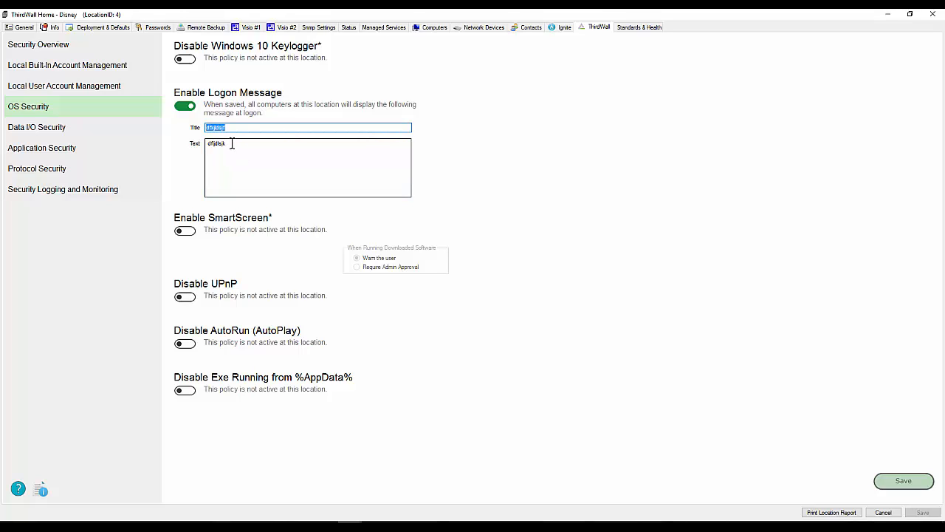
{"action": "type", "text": "my msp name"}
{"action": "key", "text": "Tab"}
{"action": "left_click_drag", "start_coordinate": [234, 145], "coordinate": [208, 144]}
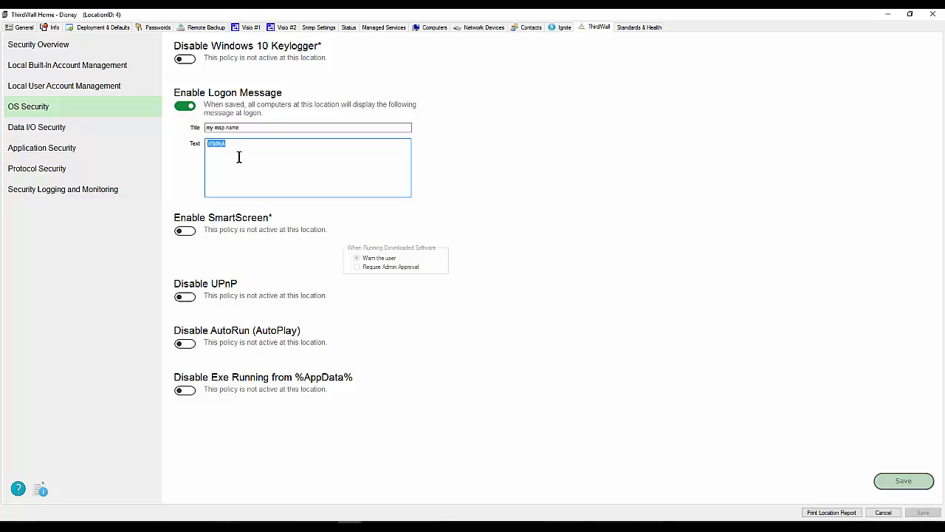
{"action": "left_click", "coordinate": [188, 107]}
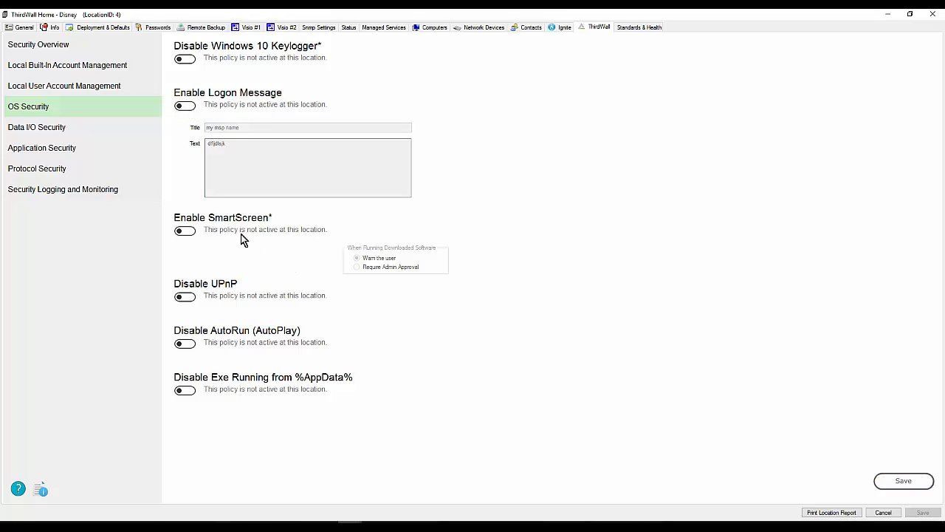
- Try to enable Disable Common Cloud Storage under Data I/O Security, declining its Windows Firewall workstation prerequisite
{"action": "left_click", "coordinate": [31, 50]}
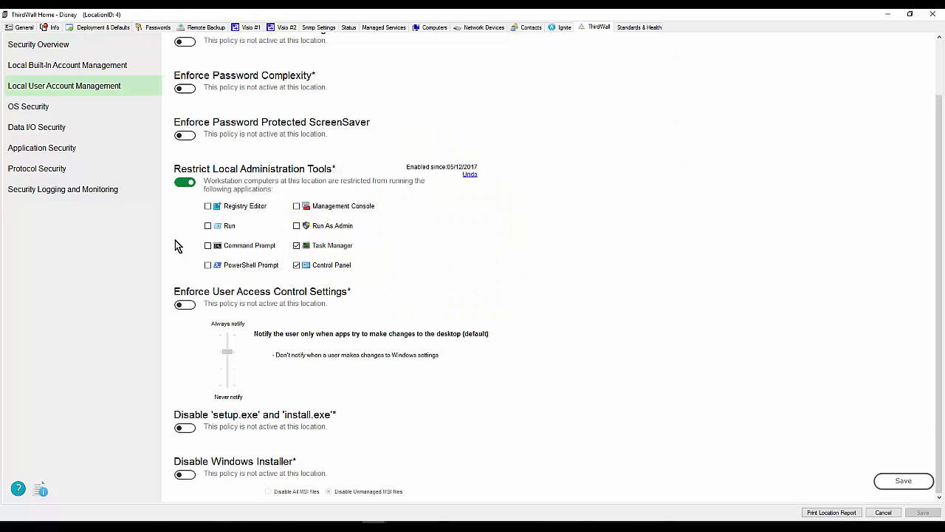
{"action": "left_click", "coordinate": [23, 129]}
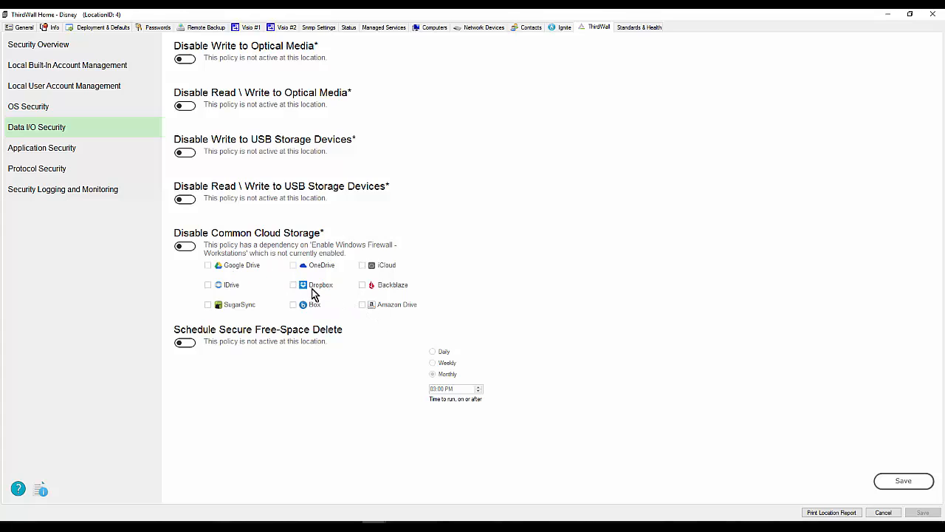
{"action": "left_click", "coordinate": [185, 247]}
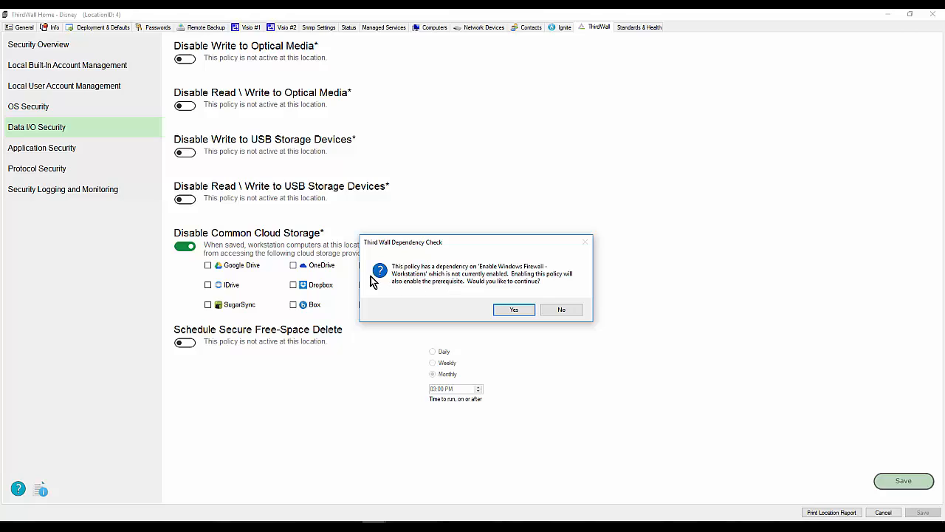
{"action": "left_click", "coordinate": [556, 311]}
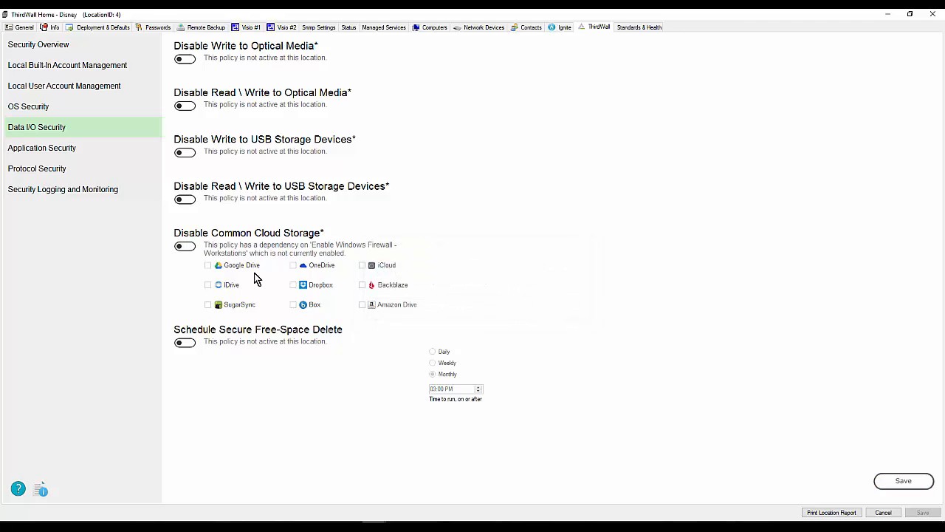
- Enable Disable Common Cloud Storage with its workstation firewall prerequisite for only Google Drive and OneDrive, and save the policies
{"action": "left_click", "coordinate": [185, 247]}
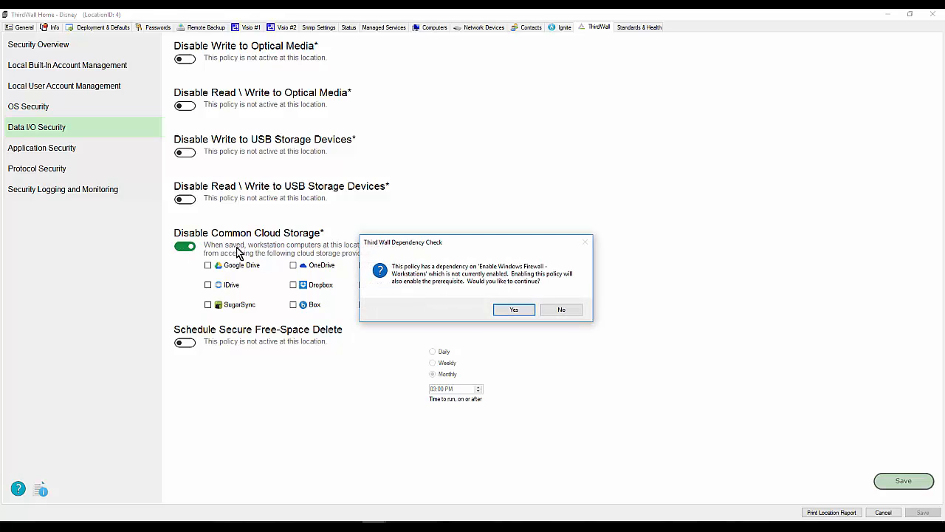
{"action": "left_click", "coordinate": [506, 313]}
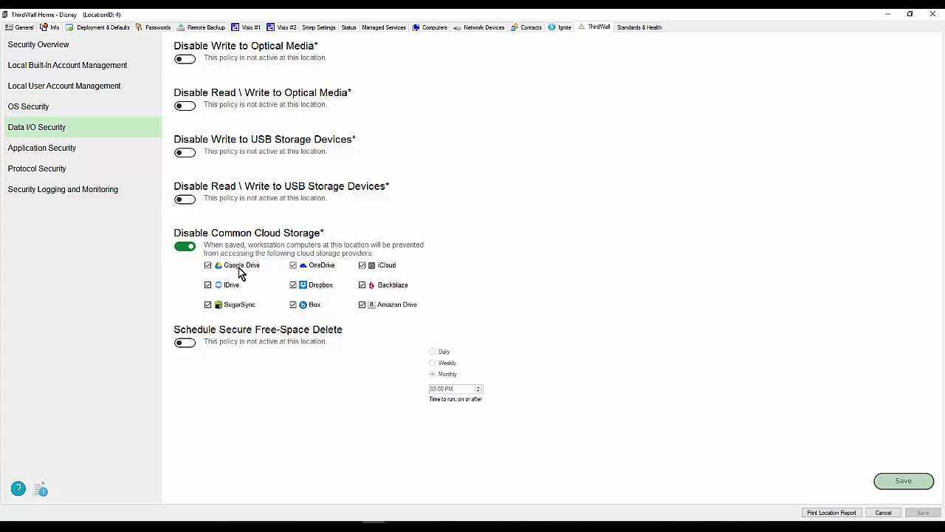
{"action": "left_click", "coordinate": [208, 285]}
{"action": "left_click", "coordinate": [208, 304]}
{"action": "left_click", "coordinate": [293, 285]}
{"action": "left_click", "coordinate": [362, 265]}
{"action": "left_click", "coordinate": [361, 284]}
{"action": "left_click", "coordinate": [362, 304]}
{"action": "left_click", "coordinate": [293, 305]}
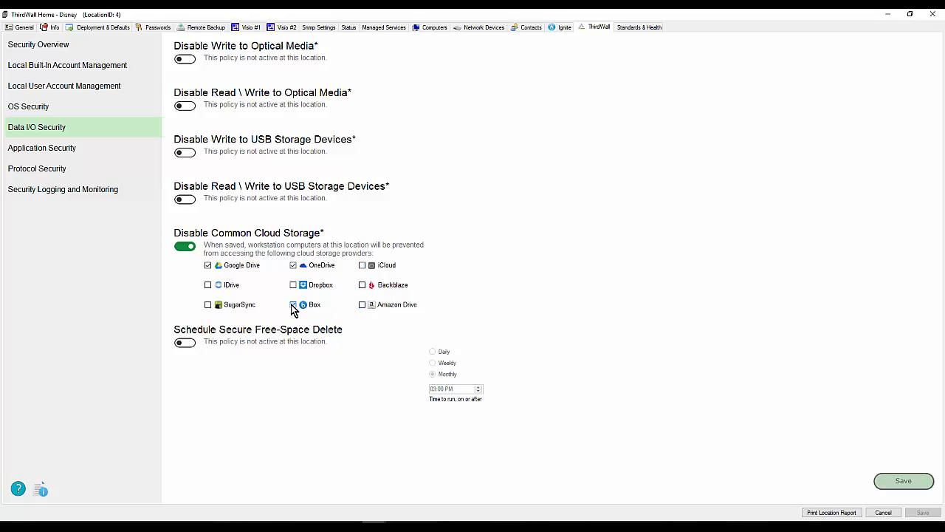
{"action": "left_click", "coordinate": [902, 482]}
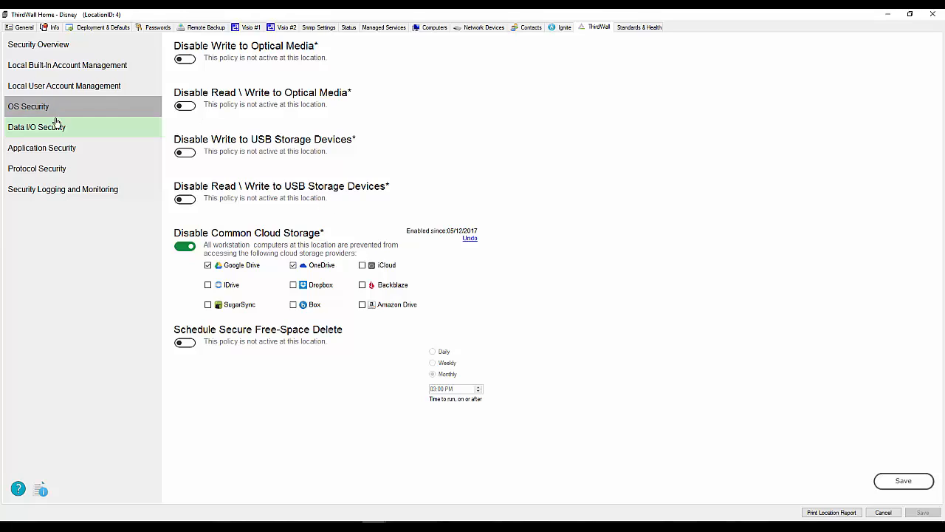
- Check the workstation firewall policy under Protocol Security, and review the OS, Data I/O and Application Security policies
{"action": "left_click", "coordinate": [38, 173]}
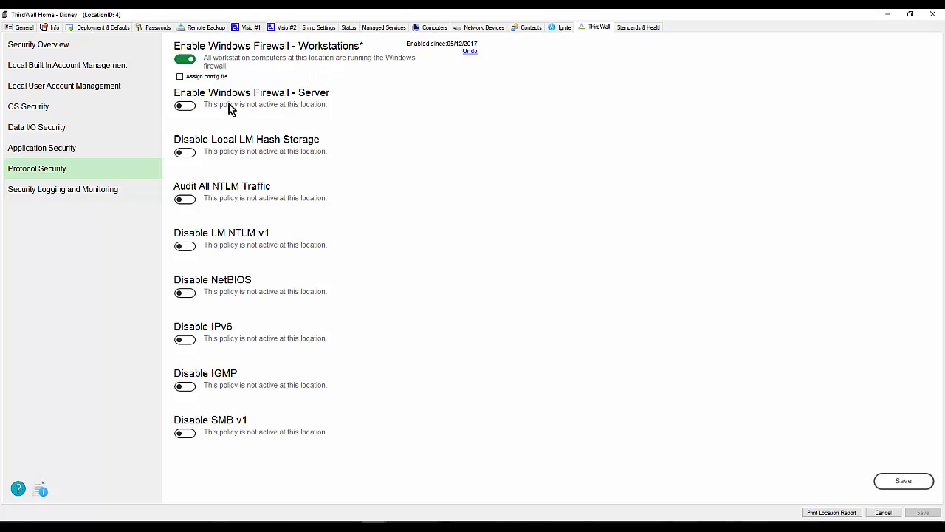
{"action": "left_click", "coordinate": [41, 110]}
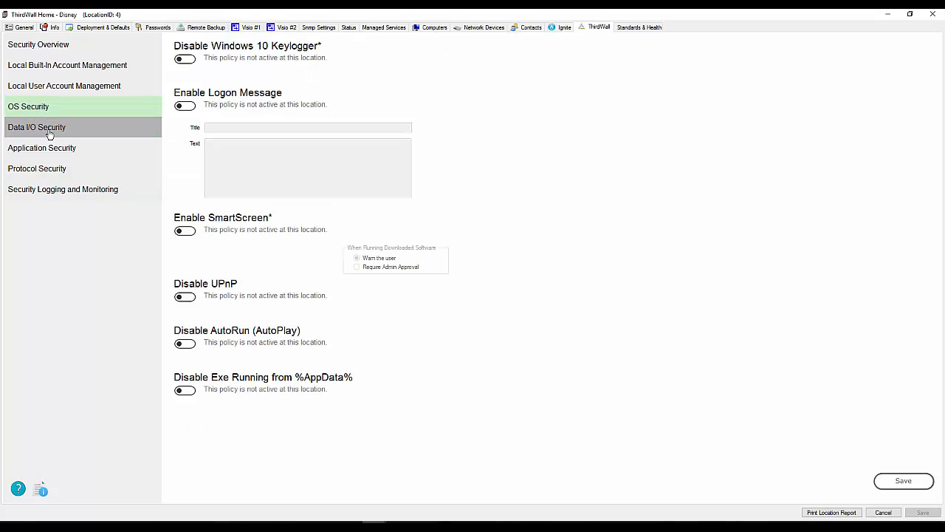
{"action": "left_click", "coordinate": [41, 130]}
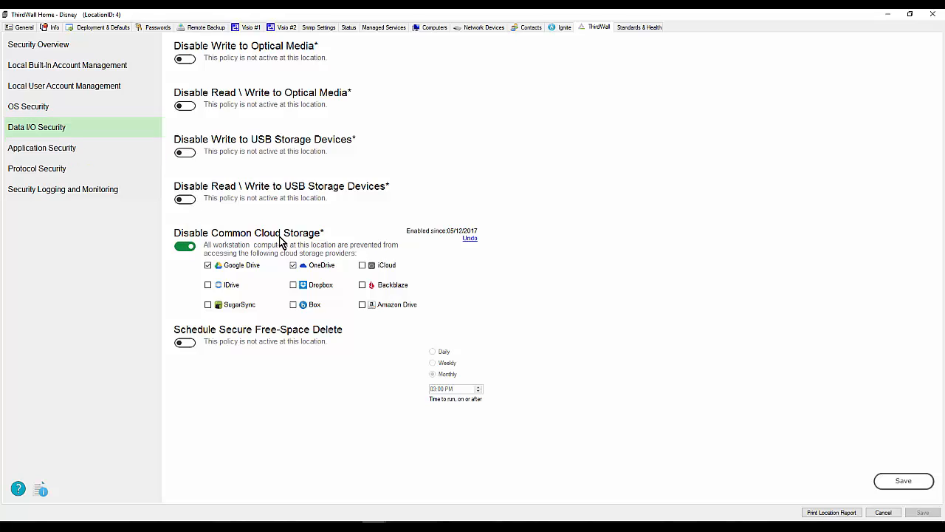
{"action": "left_click", "coordinate": [36, 148]}
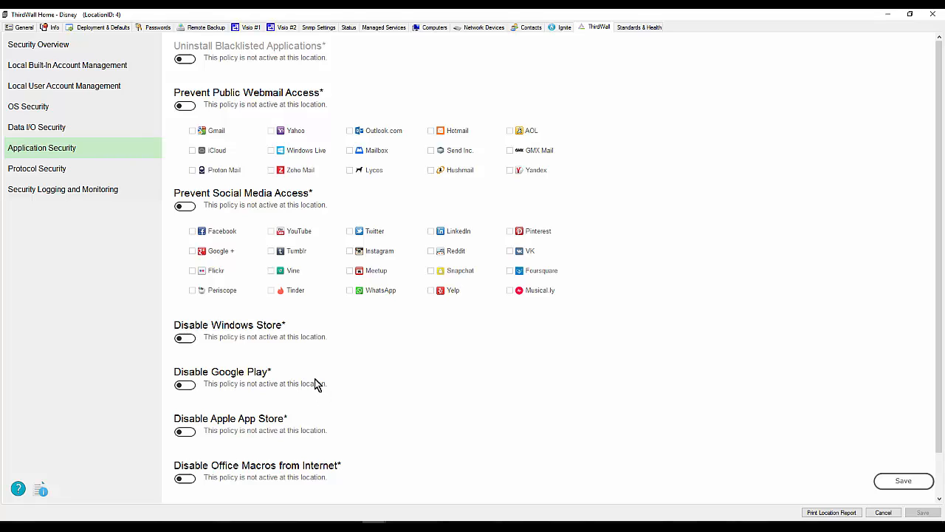
- Turn on Enable User Logon Reporting under Security Logging and Monitoring, accepting the Log All Logon and Logoff Events prerequisite
{"action": "left_click", "coordinate": [48, 191]}
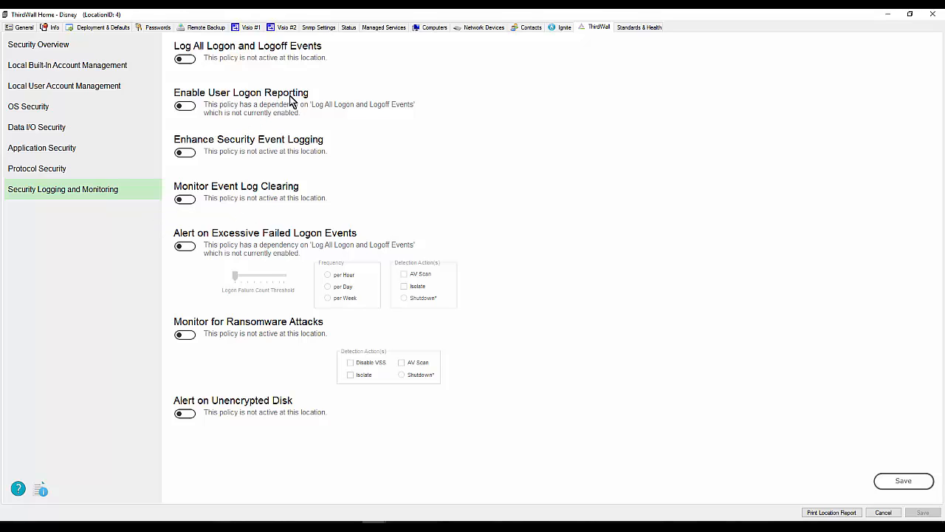
{"action": "left_click", "coordinate": [185, 106]}
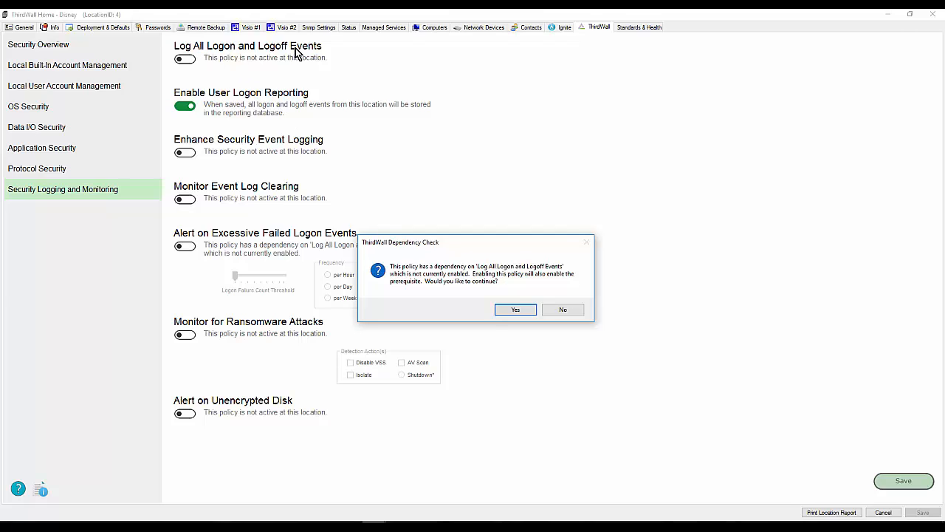
{"action": "left_click", "coordinate": [510, 309]}
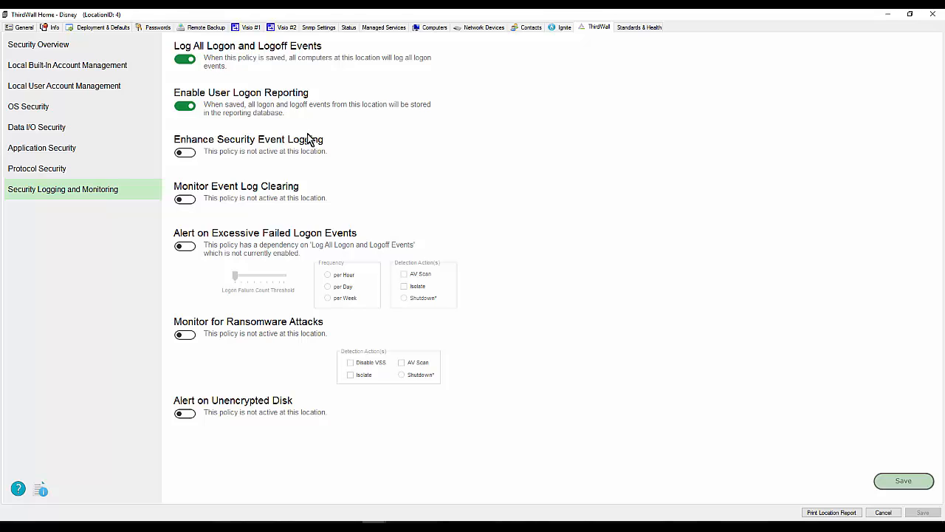
- Try Disable Write to Optical Media under Data I/O Security, and turn the policy back off
{"action": "left_click", "coordinate": [42, 131]}
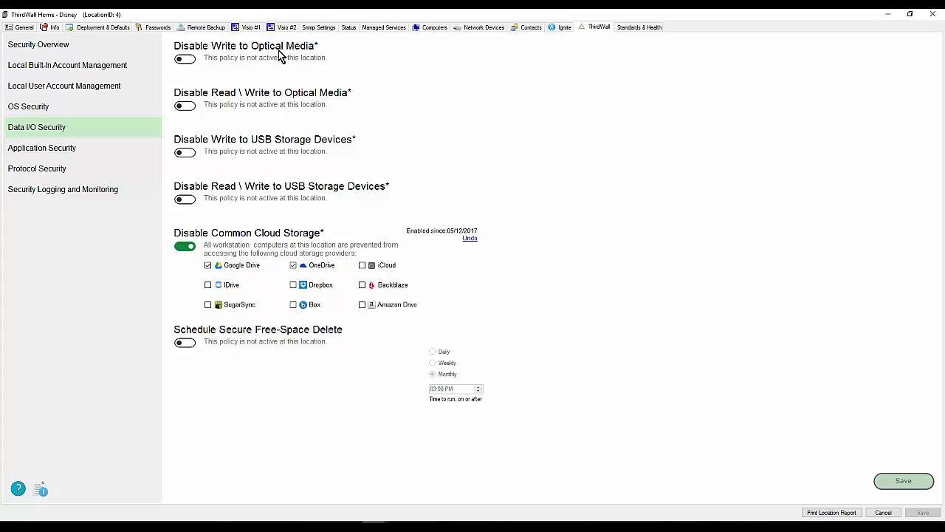
{"action": "left_click", "coordinate": [186, 61]}
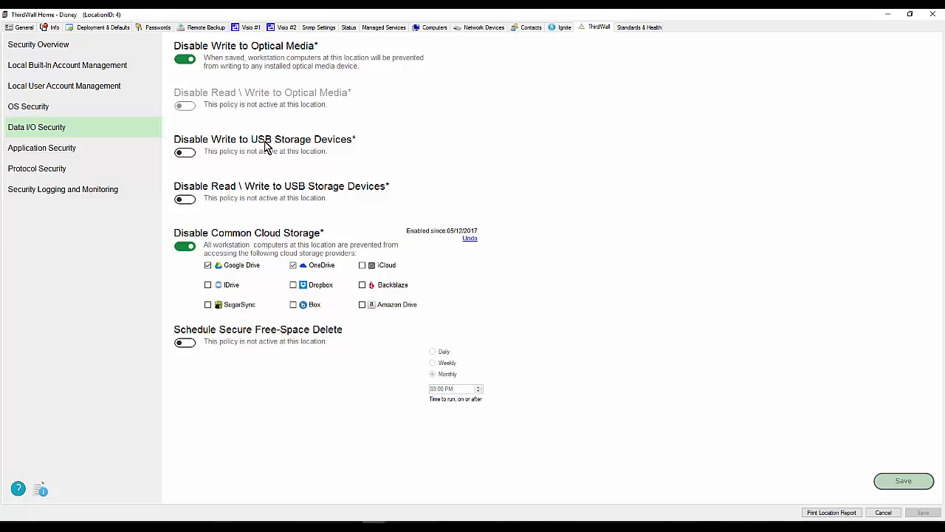
{"action": "left_click", "coordinate": [184, 62]}
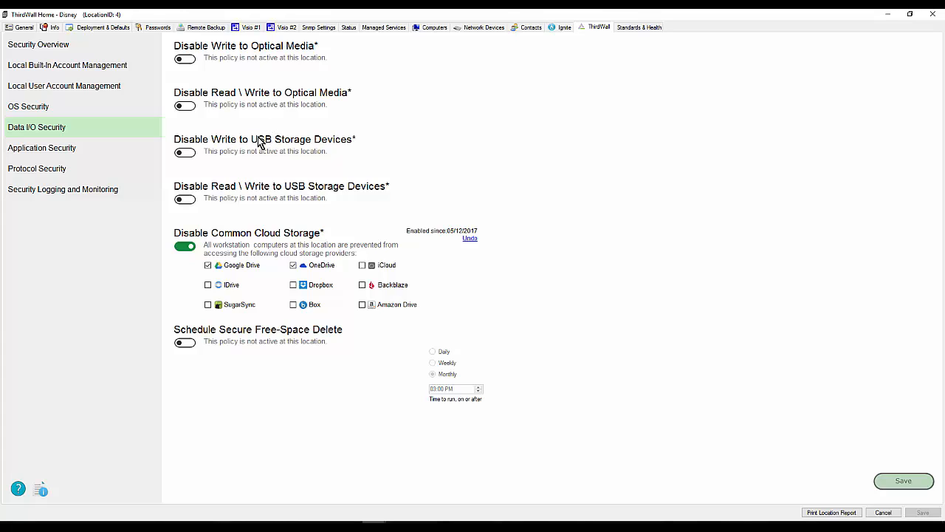
- Save the policy changes, and store the current configuration from the Security Overview as a profile named Test2
{"action": "left_click", "coordinate": [890, 478]}
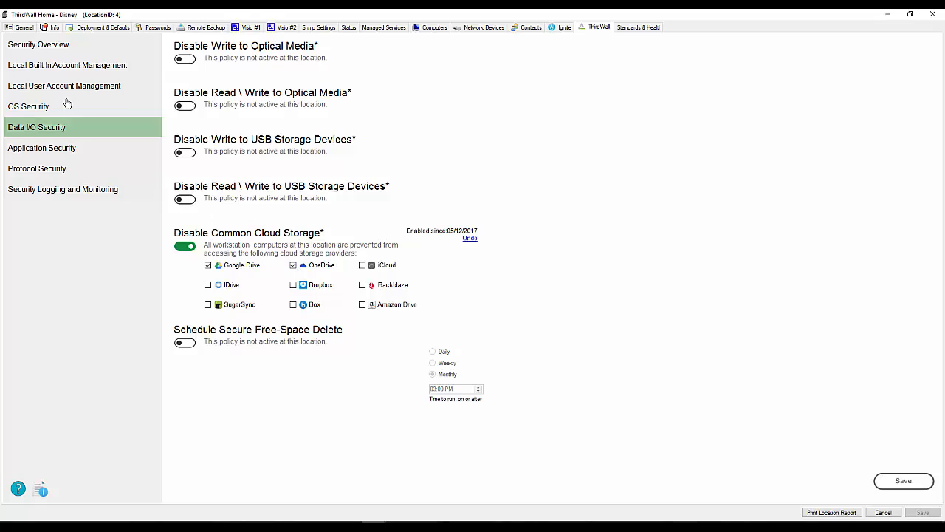
{"action": "left_click", "coordinate": [36, 45]}
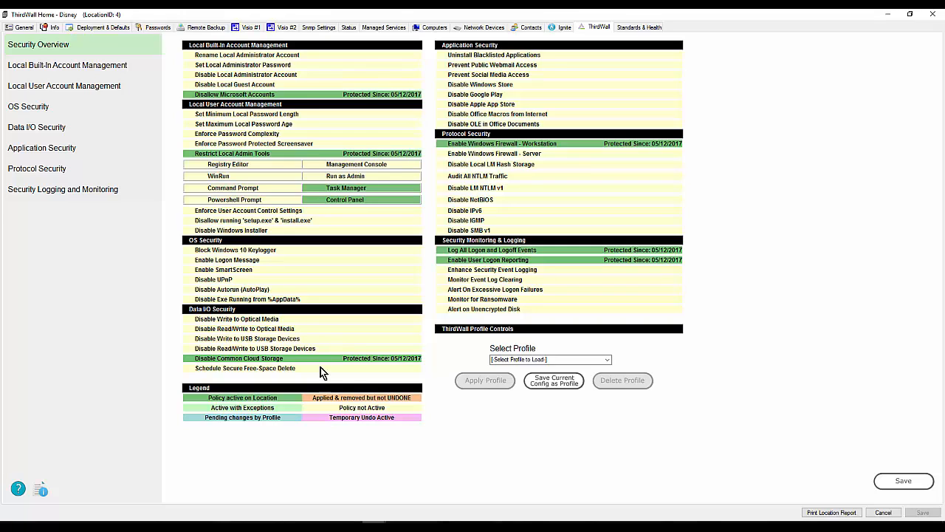
{"action": "left_click", "coordinate": [556, 384]}
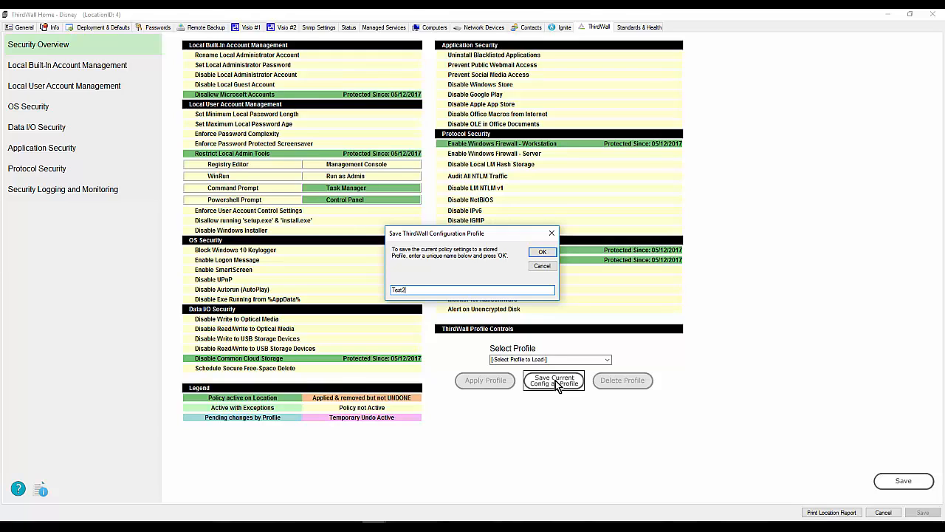
{"action": "left_click", "coordinate": [543, 254]}
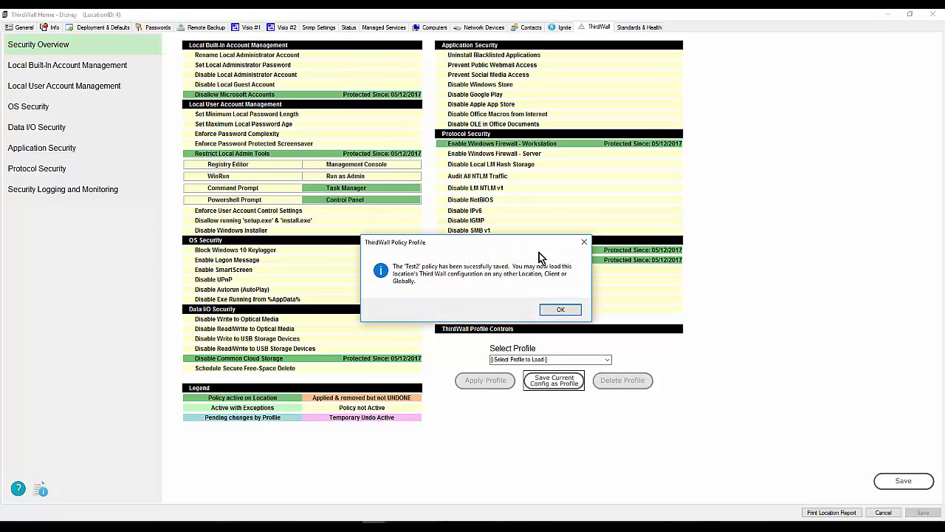
{"action": "left_click", "coordinate": [559, 310]}
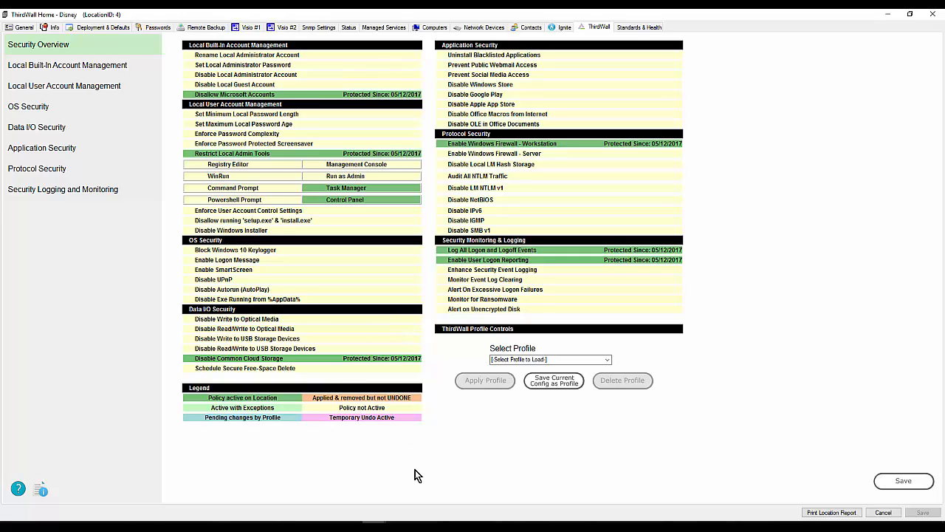
- Open the Universal location from the Automate Control Center and load the Test2 profile into its Security Overview
{"action": "left_click", "coordinate": [374, 521]}
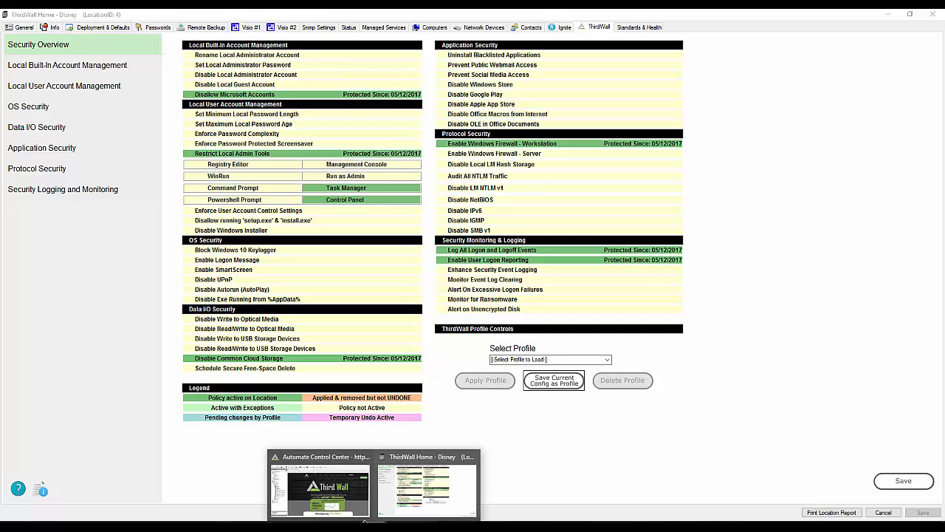
{"action": "left_click", "coordinate": [285, 488]}
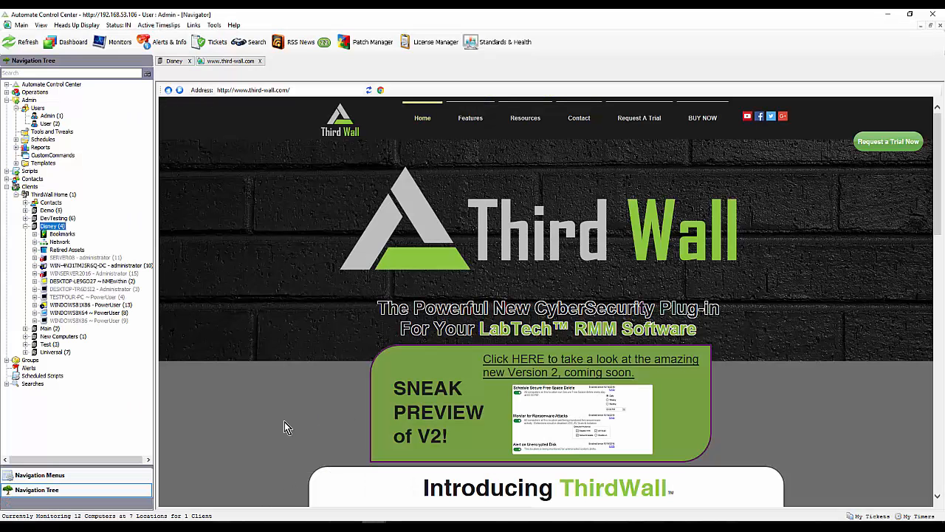
{"action": "double_click", "coordinate": [52, 353]}
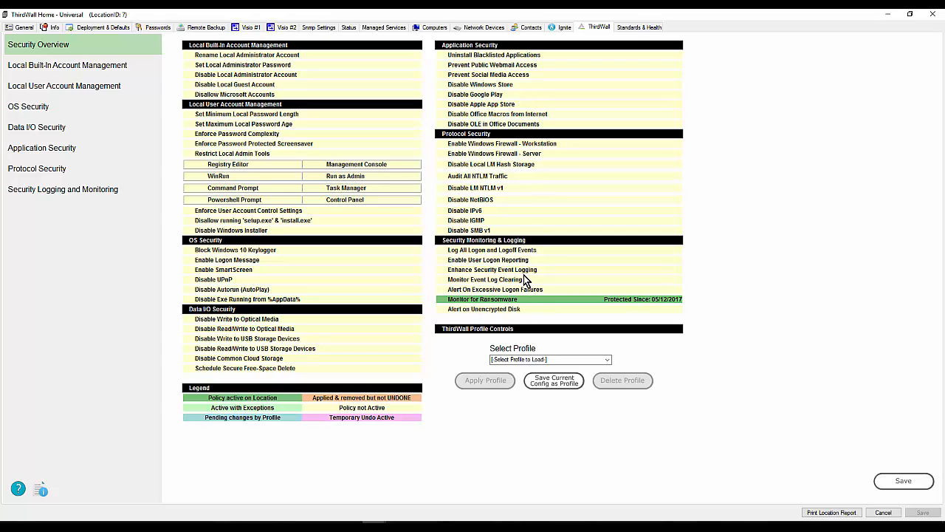
{"action": "left_click", "coordinate": [607, 360]}
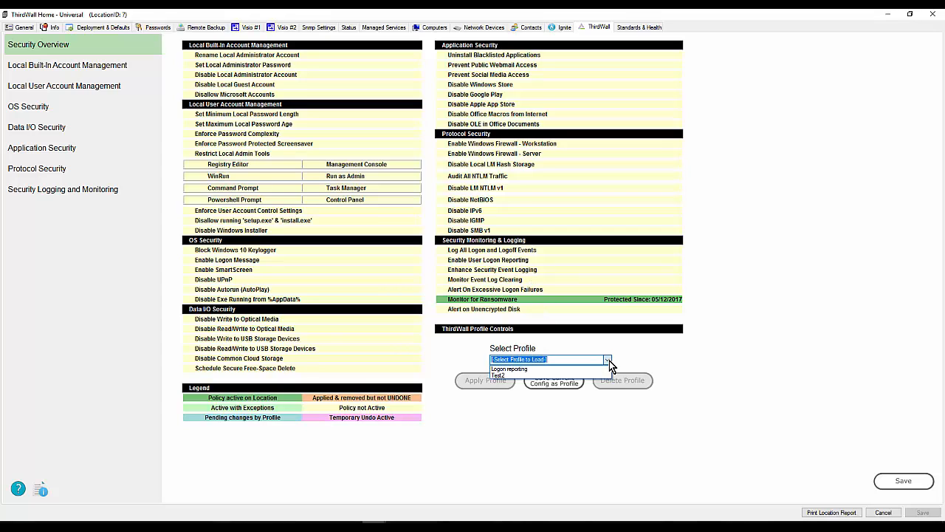
{"action": "left_click", "coordinate": [502, 376]}
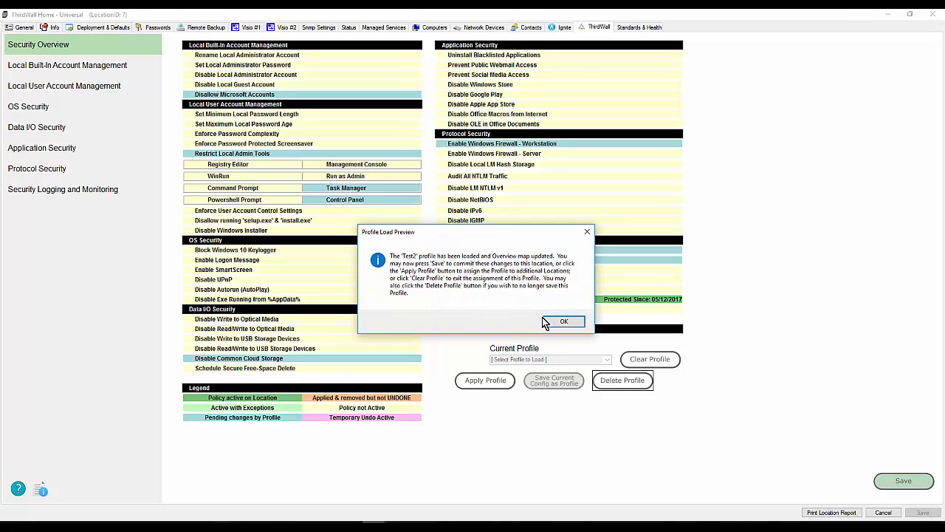
{"action": "left_click", "coordinate": [566, 322]}
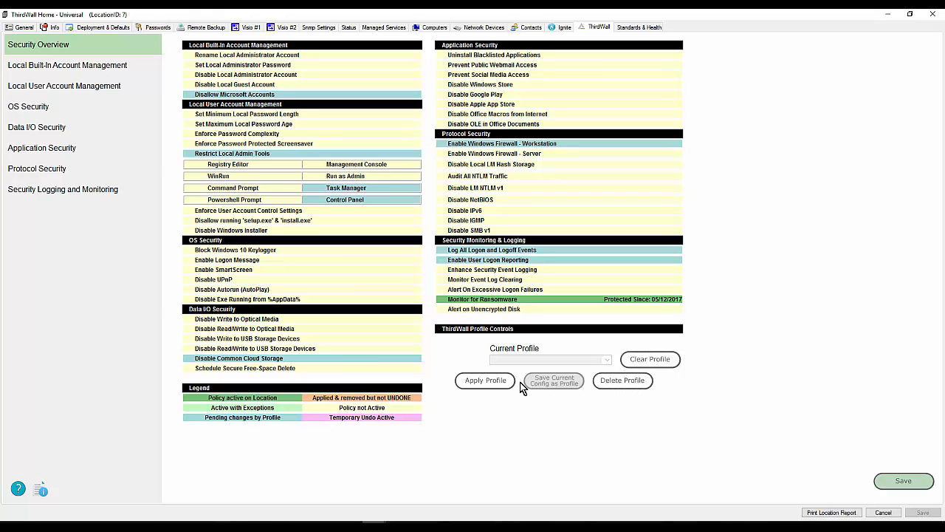
- Apply the loaded Test2 profile with This Location as the assignment target
{"action": "left_click", "coordinate": [485, 382]}
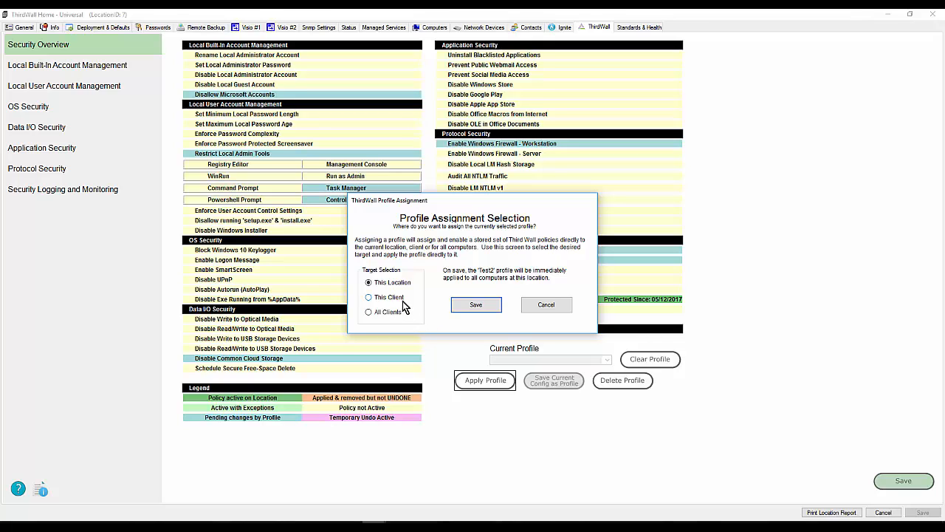
{"action": "left_click", "coordinate": [477, 305]}
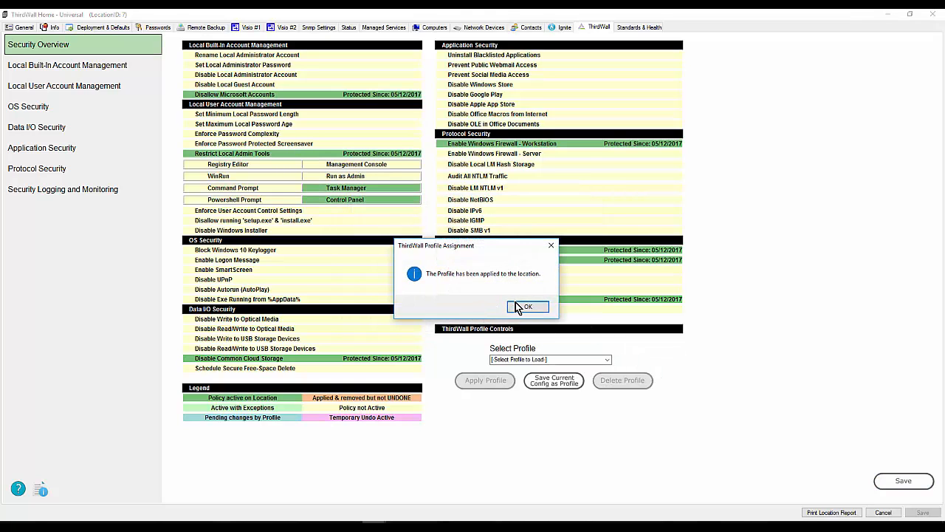
{"action": "left_click", "coordinate": [523, 305]}
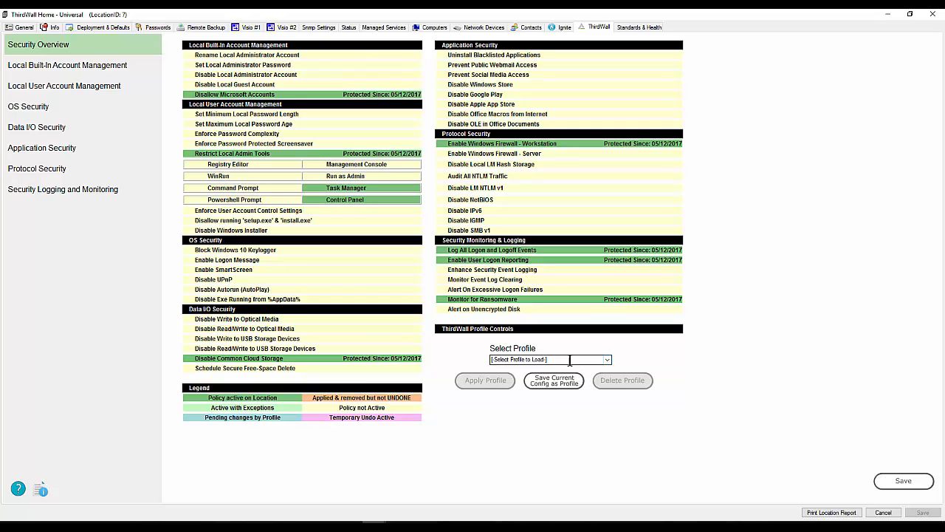
- Check the user classes assigned to the Admin user in the Automate Control Center, leaving the permissions unchanged
{"action": "left_click", "coordinate": [378, 527]}
{"action": "left_click", "coordinate": [269, 454]}
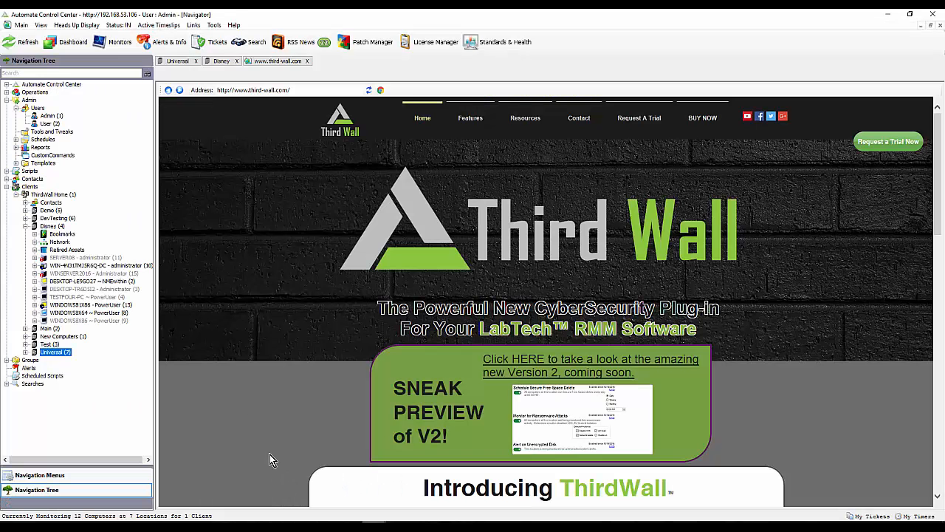
{"action": "double_click", "coordinate": [49, 117]}
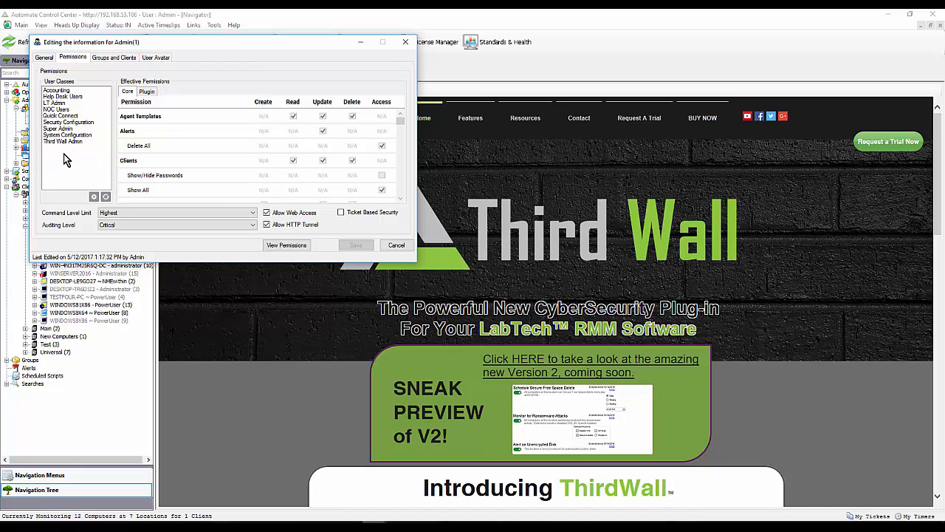
{"action": "right_click", "coordinate": [65, 155]}
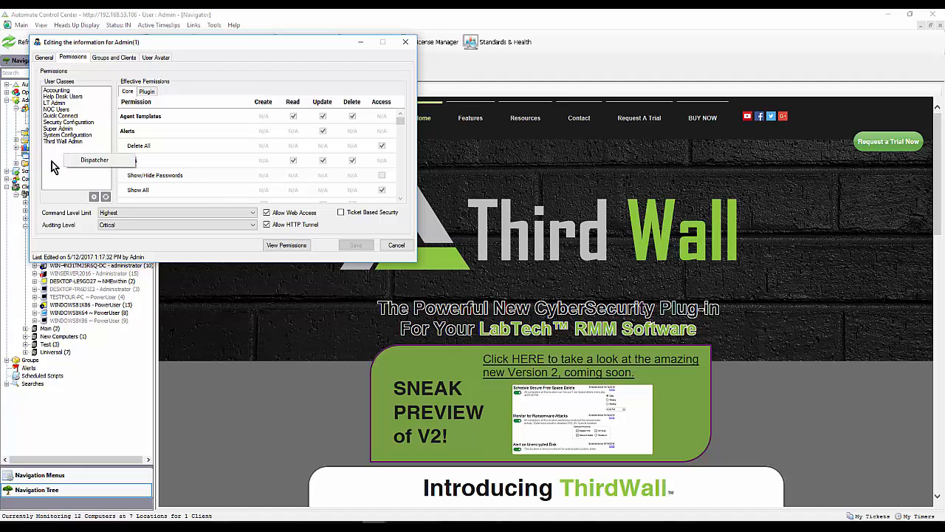
{"action": "left_click", "coordinate": [57, 156]}
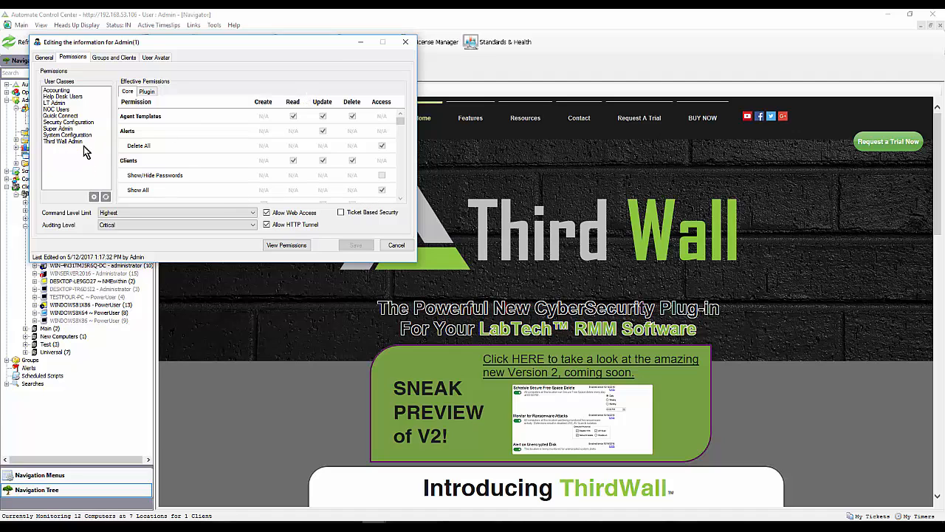
{"action": "left_click", "coordinate": [395, 245]}
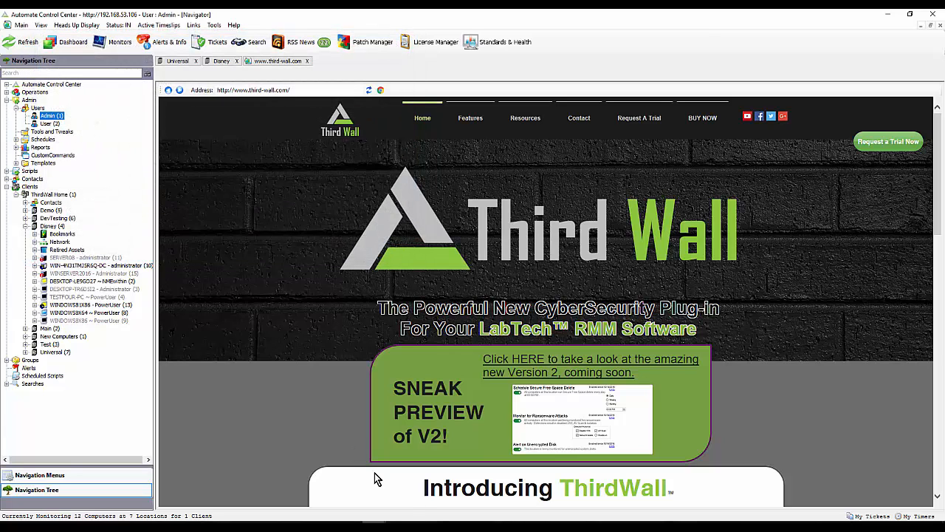
- Switch to the Disney location, check its Protocol Security policies, and return to the Security Overview
{"action": "mouse_move", "coordinate": [373, 526]}
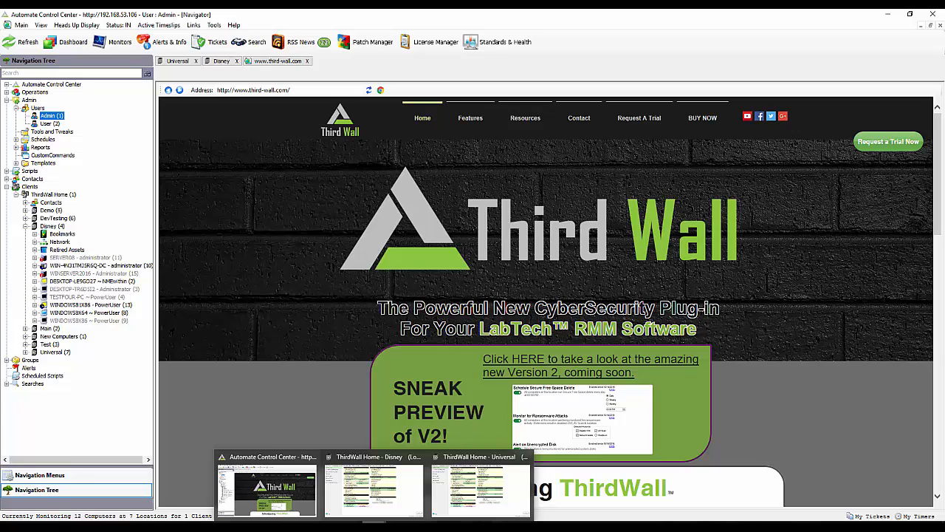
{"action": "left_click", "coordinate": [370, 497]}
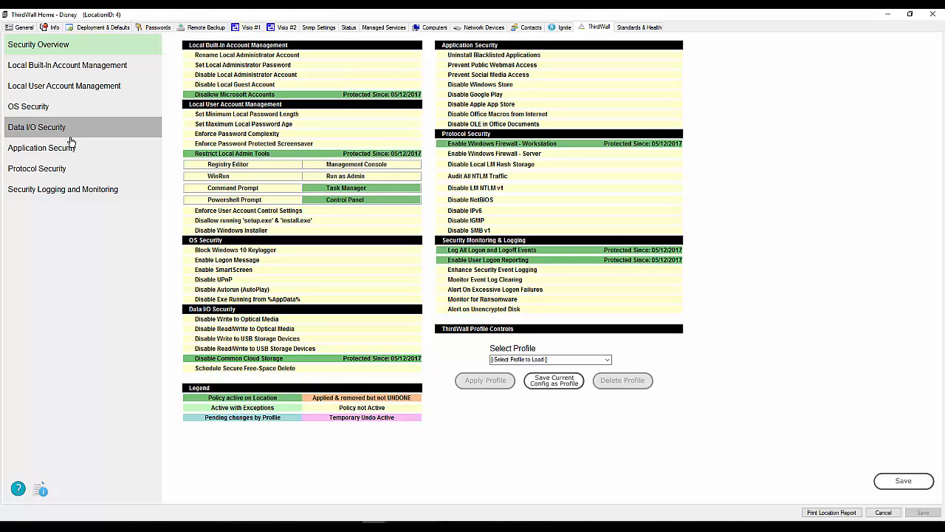
{"action": "left_click", "coordinate": [50, 170]}
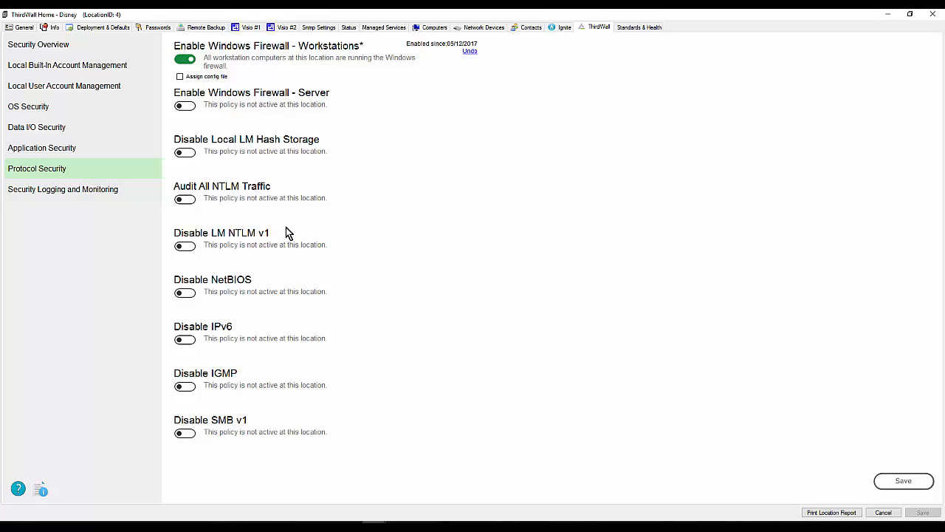
{"action": "left_click", "coordinate": [37, 46]}
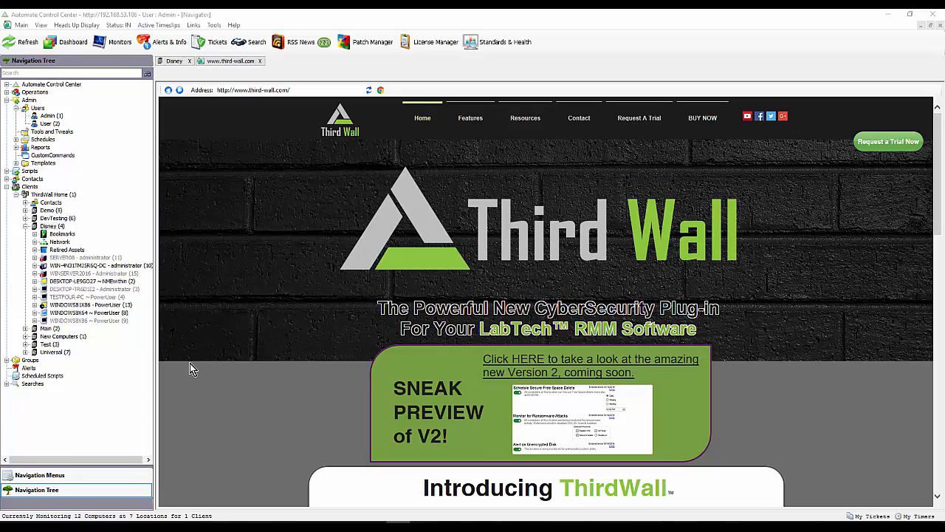
- Open the Third Wall plugin page for computer DESKTOP-LE9GO27 in the Disney location and maximize its window
{"action": "double_click", "coordinate": [68, 282]}
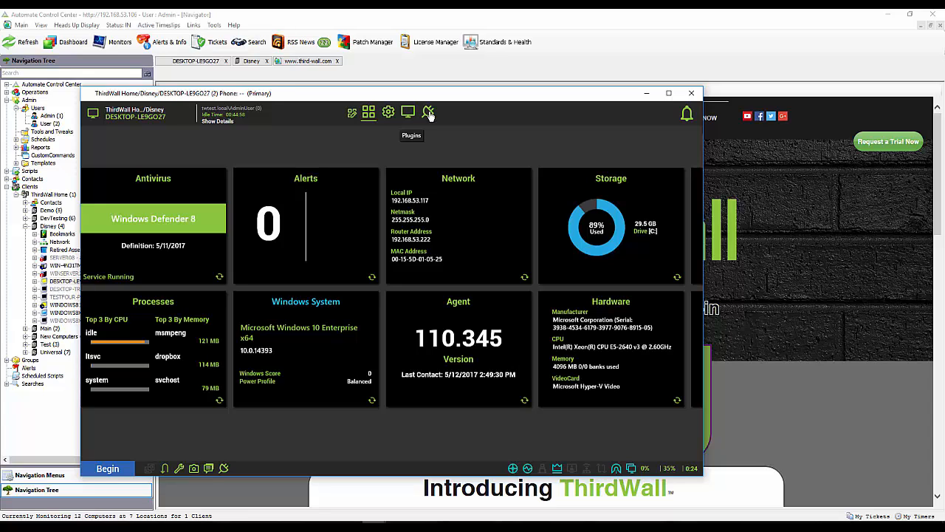
{"action": "left_click", "coordinate": [429, 113]}
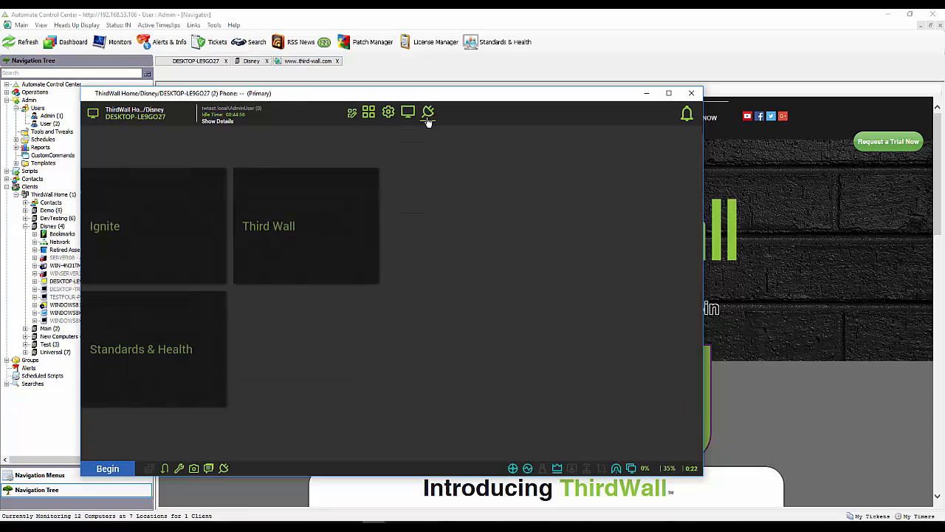
{"action": "left_click", "coordinate": [276, 230]}
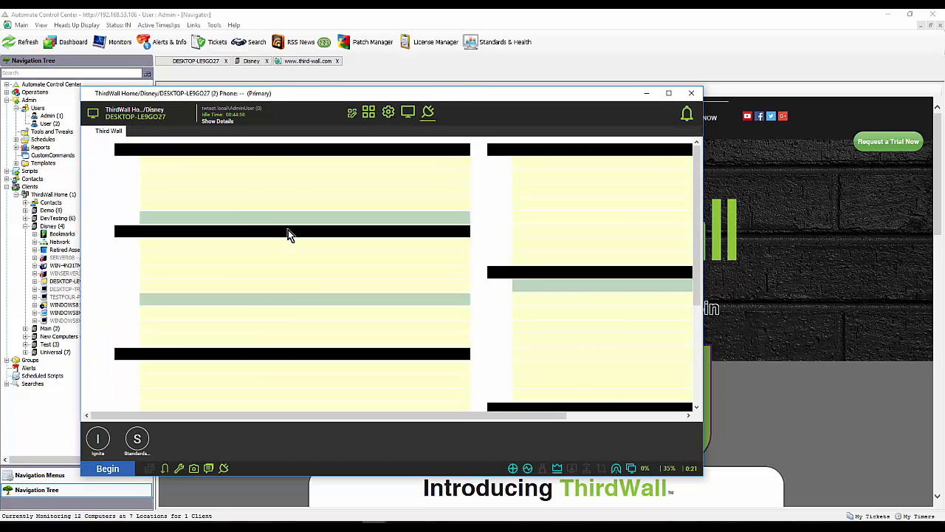
{"action": "left_click", "coordinate": [670, 94]}
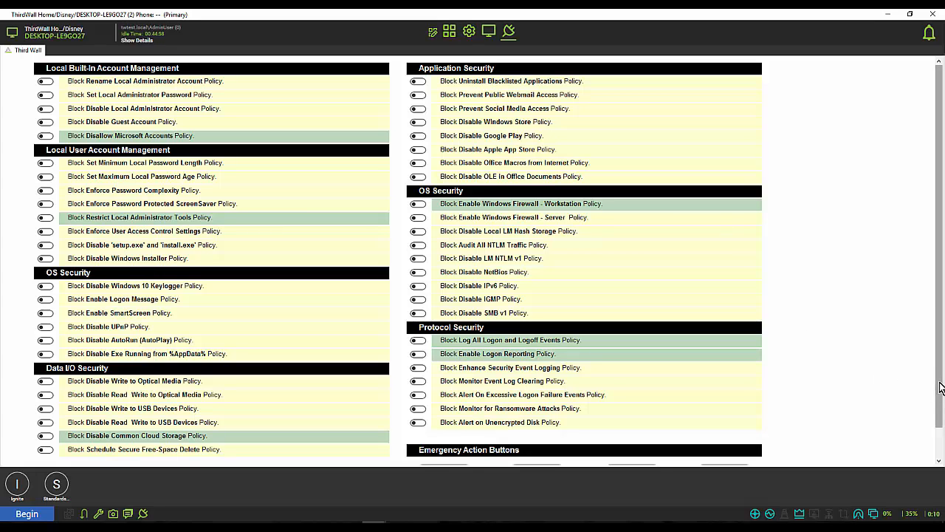
{"action": "left_click_drag", "start_coordinate": [941, 388], "coordinate": [942, 367]}
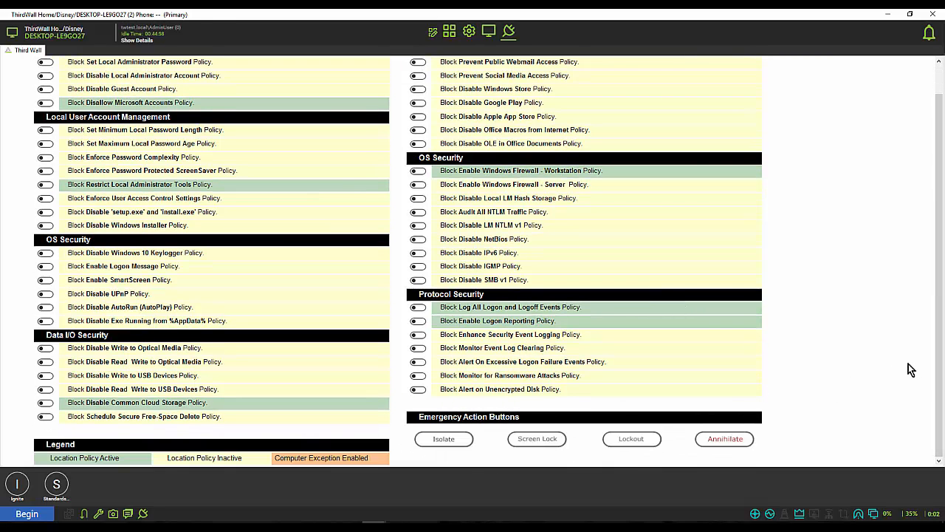
- Assign this computer an exception from the Disable Windows 10 Keylogger policy under OS Security
{"action": "left_click_drag", "start_coordinate": [941, 369], "coordinate": [943, 395]}
{"action": "left_click", "coordinate": [46, 255]}
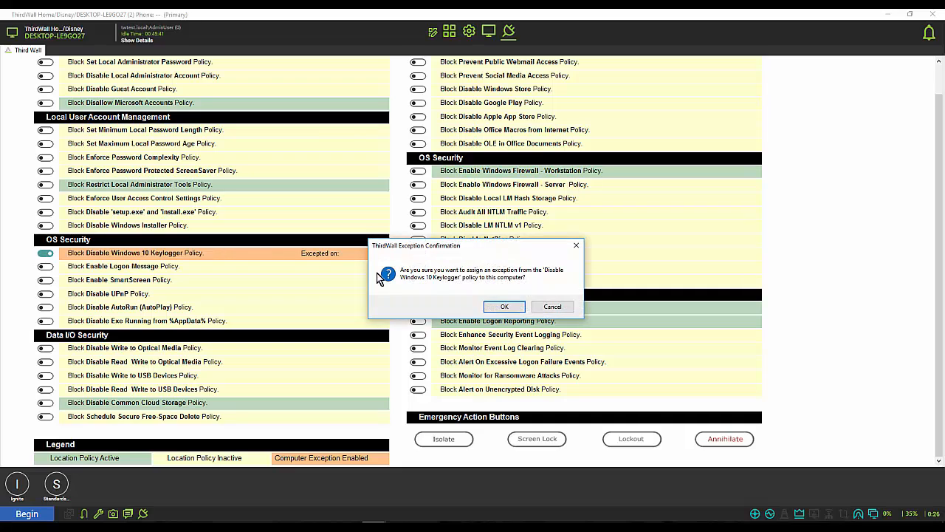
{"action": "left_click", "coordinate": [505, 307]}
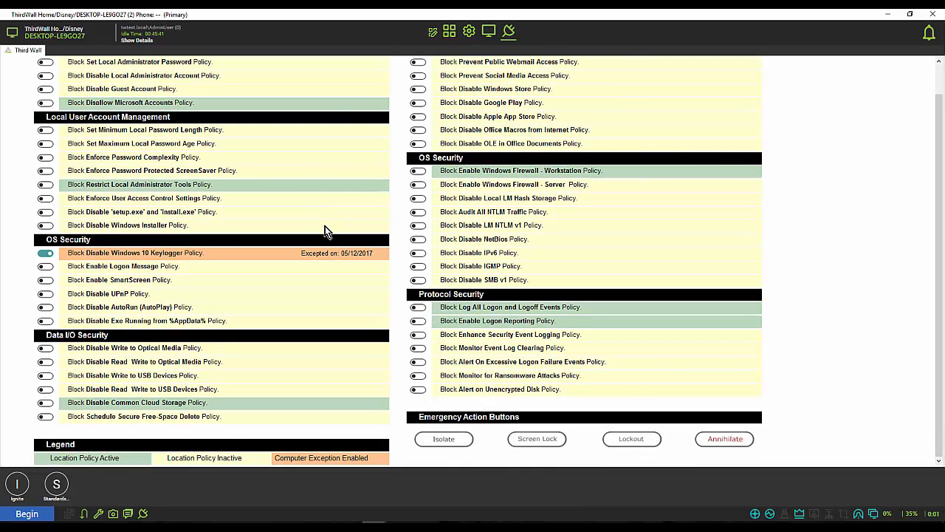
- Try temporary exception lengths for the Disable Common Cloud Storage policy, and save a permanent exception for this computer instead
{"action": "left_click", "coordinate": [46, 403]}
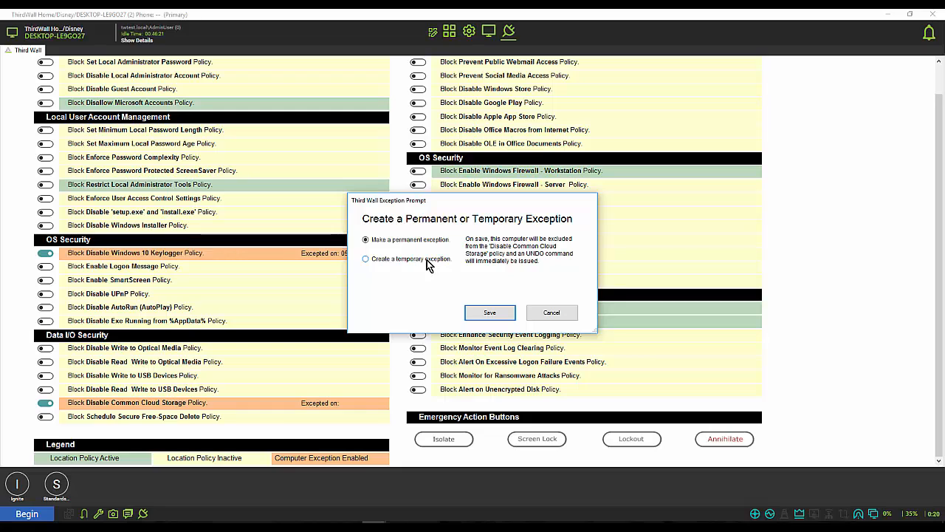
{"action": "left_click", "coordinate": [365, 260]}
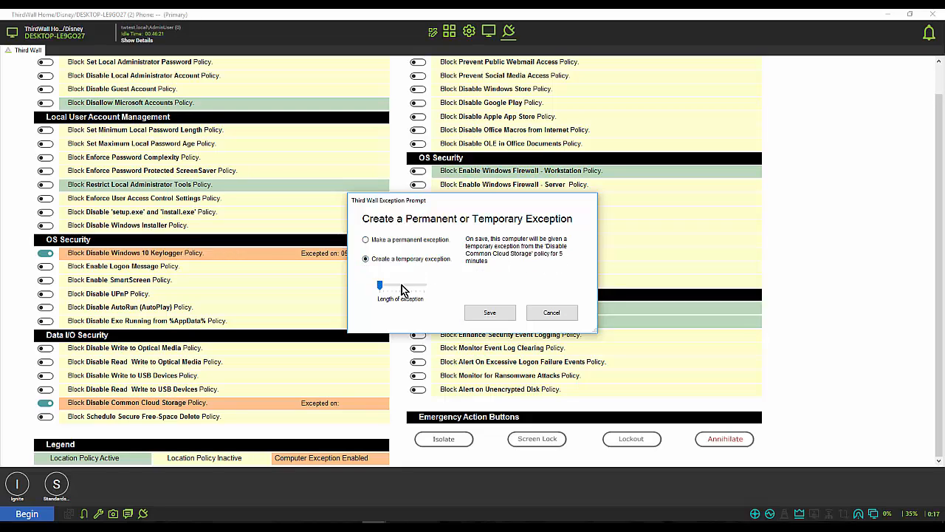
{"action": "left_click_drag", "start_coordinate": [381, 287], "coordinate": [426, 287]}
{"action": "left_click_drag", "start_coordinate": [423, 287], "coordinate": [378, 295]}
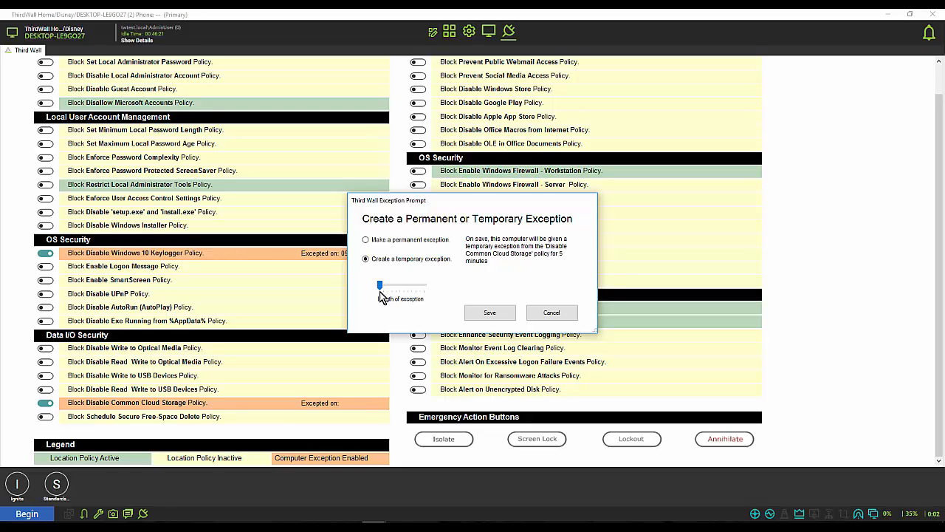
{"action": "left_click", "coordinate": [366, 240]}
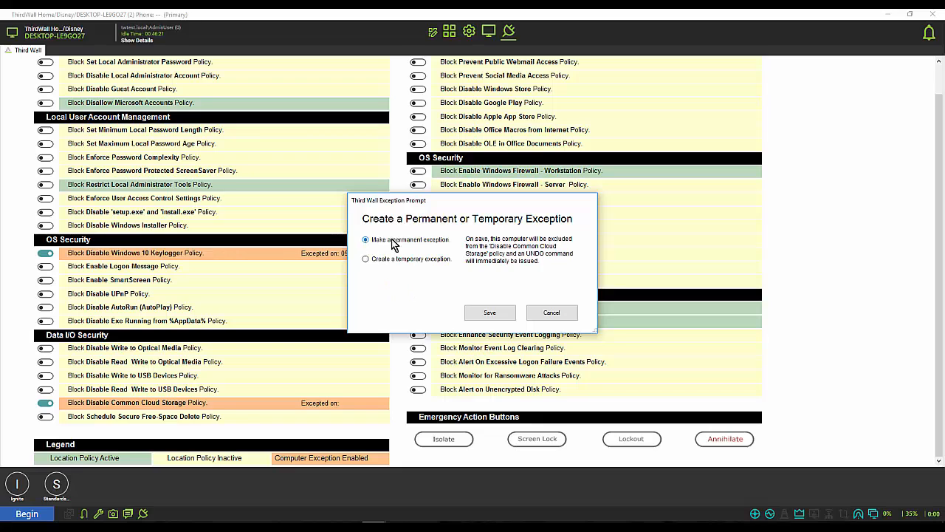
{"action": "left_click", "coordinate": [489, 314]}
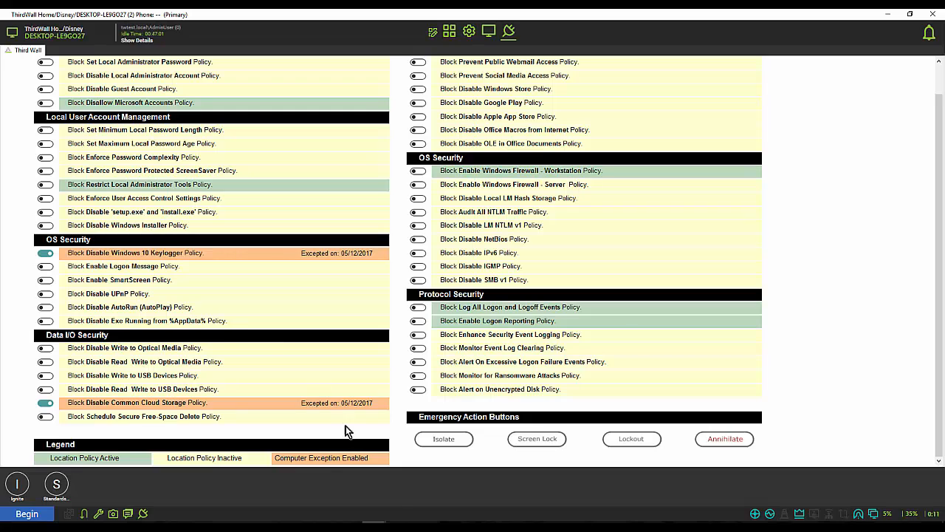
- Close the Disney location window and switch back to the Automate Control Center
{"action": "mouse_move", "coordinate": [374, 526]}
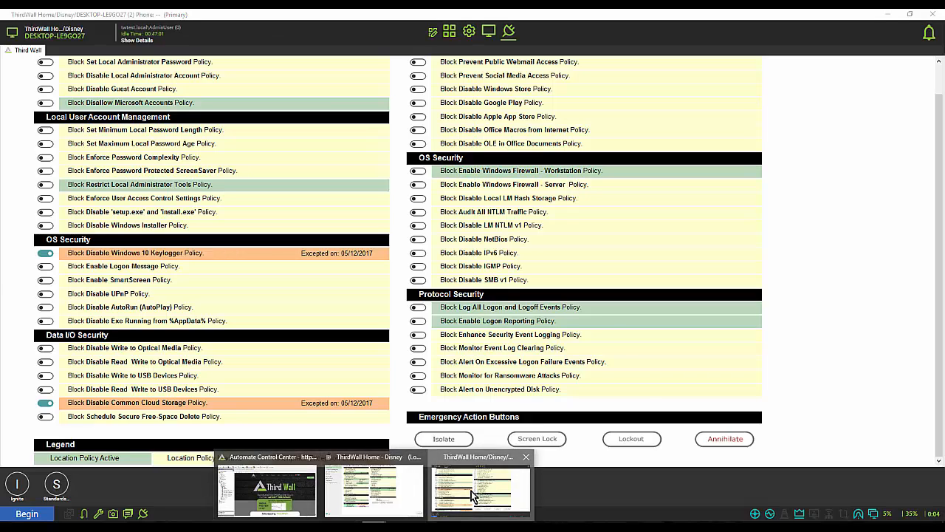
{"action": "left_click", "coordinate": [280, 504]}
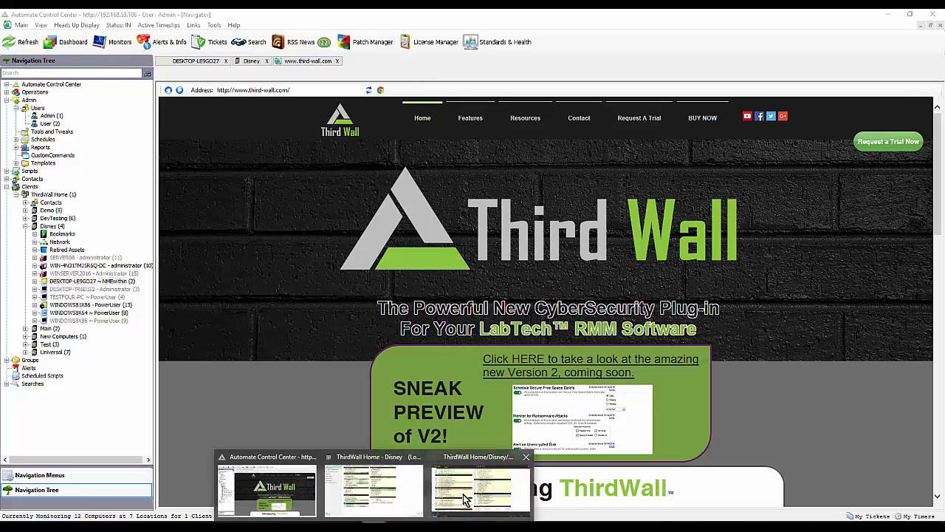
{"action": "left_click", "coordinate": [454, 486]}
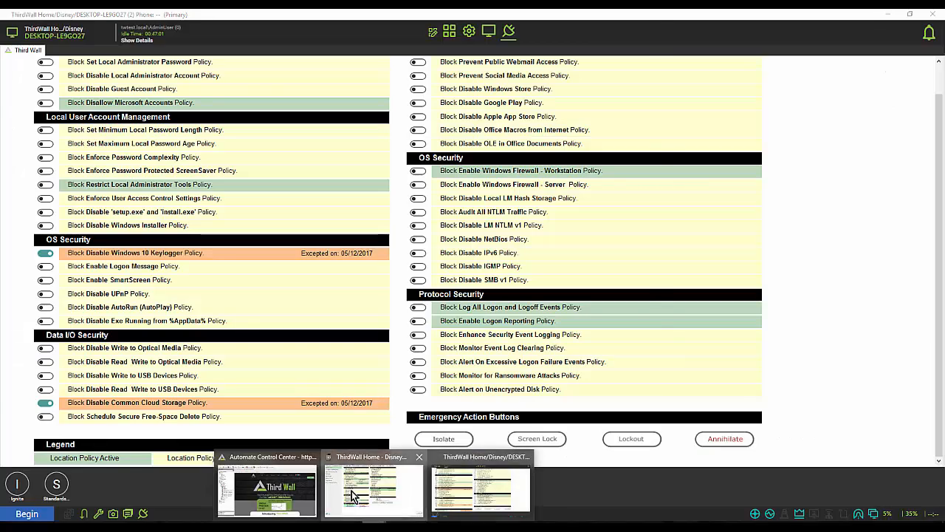
{"action": "left_click", "coordinate": [355, 497]}
{"action": "left_click", "coordinate": [630, 15]}
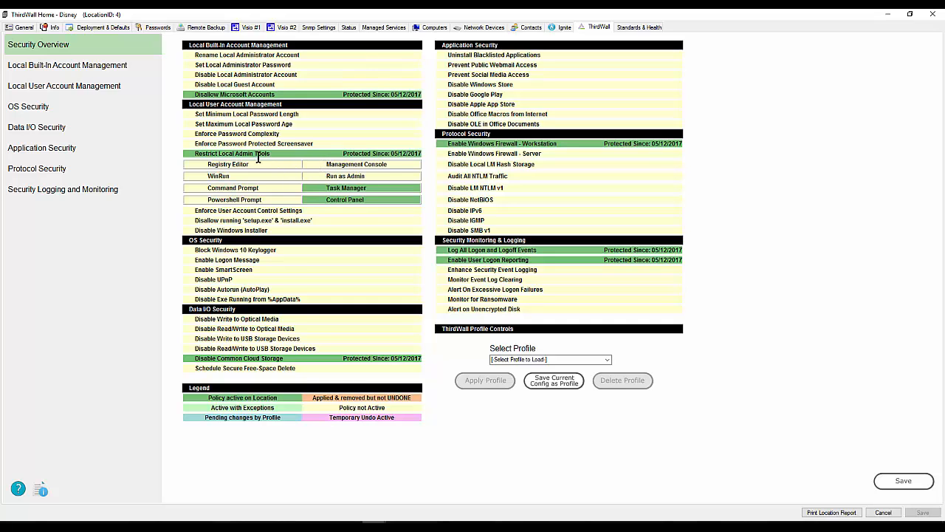
{"action": "left_click", "coordinate": [933, 14]}
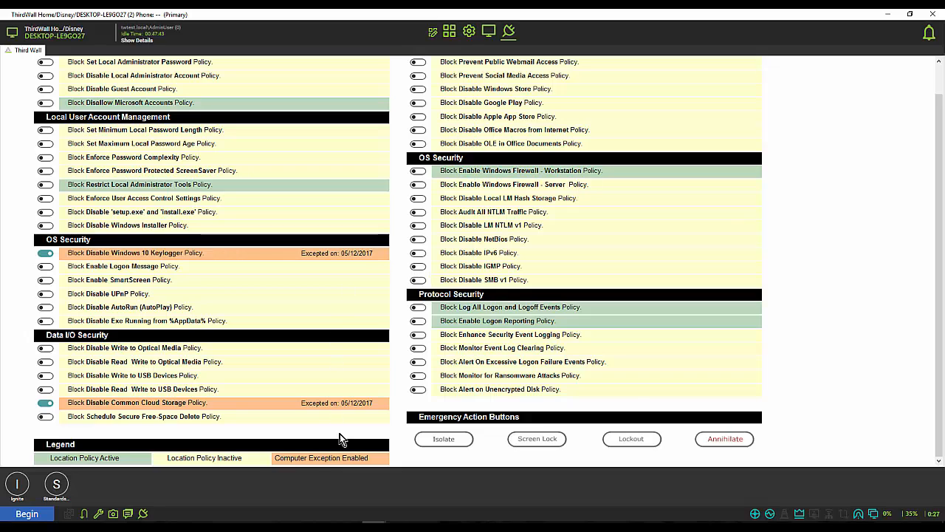
{"action": "left_click", "coordinate": [352, 525]}
{"action": "left_click", "coordinate": [311, 496]}
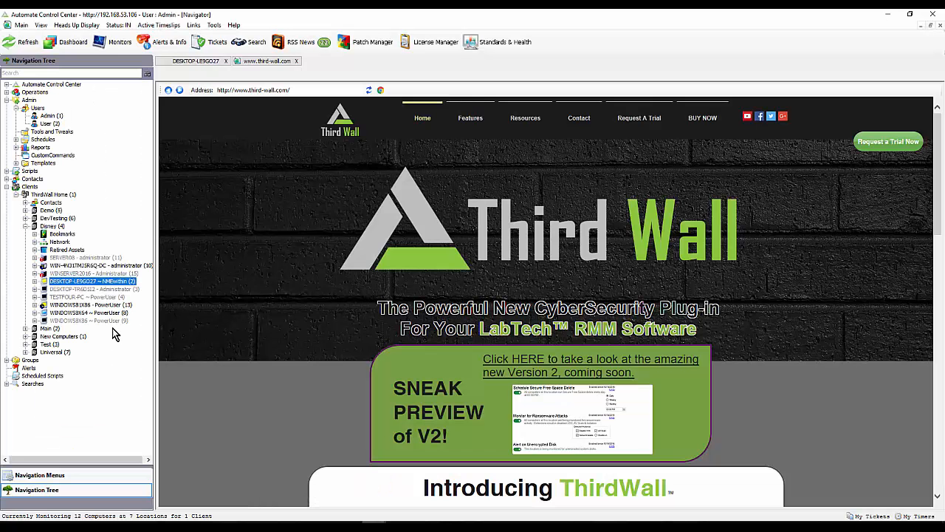
- Open the Disney location's ThirdWall security overview to review which policies are active or have exceptions
{"action": "double_click", "coordinate": [49, 226]}
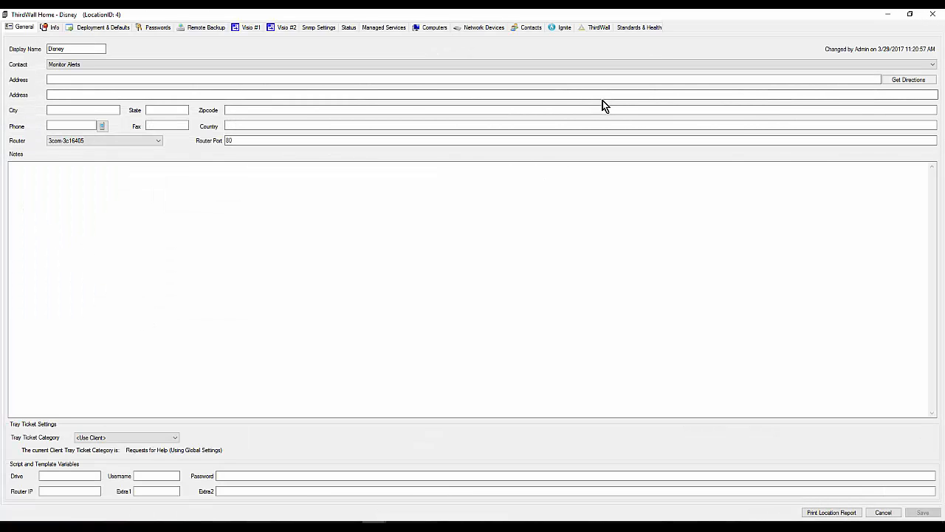
{"action": "left_click", "coordinate": [595, 30]}
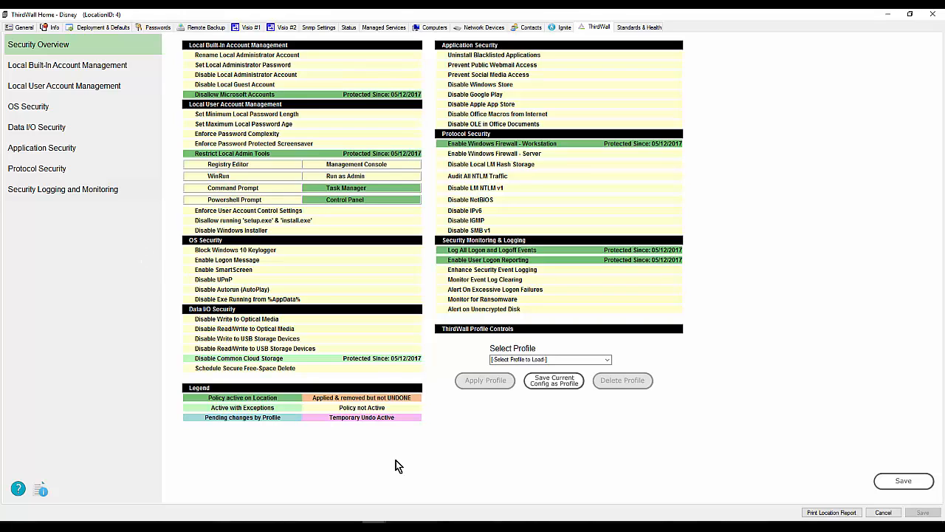
- Switch back to the DESKTOP-LE9GO27 window and remove this computer's exception from the Disable Windows 10 Keylogger policy
{"action": "mouse_move", "coordinate": [374, 524]}
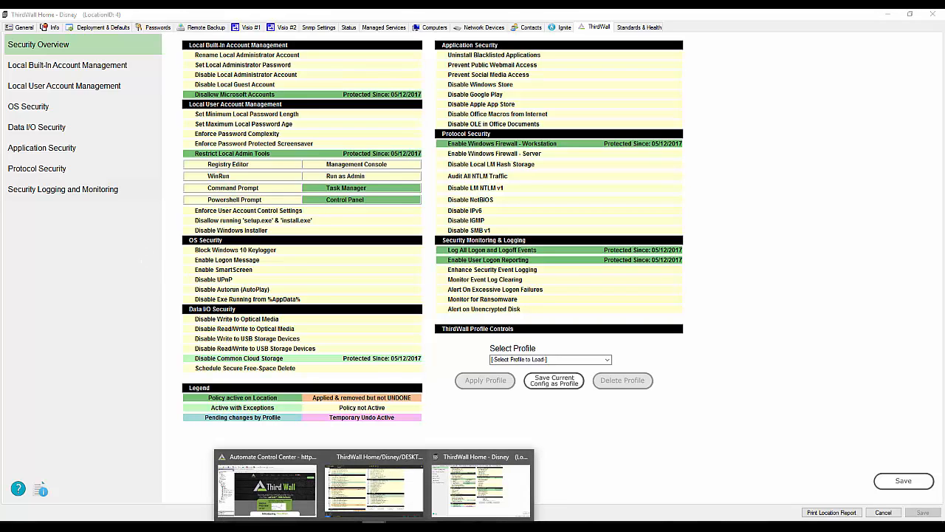
{"action": "left_click", "coordinate": [365, 494]}
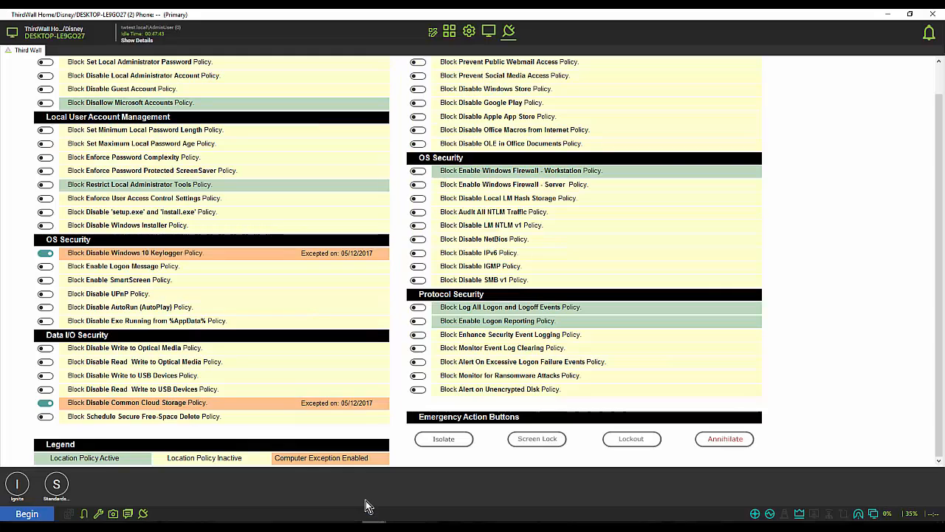
{"action": "left_click", "coordinate": [45, 253]}
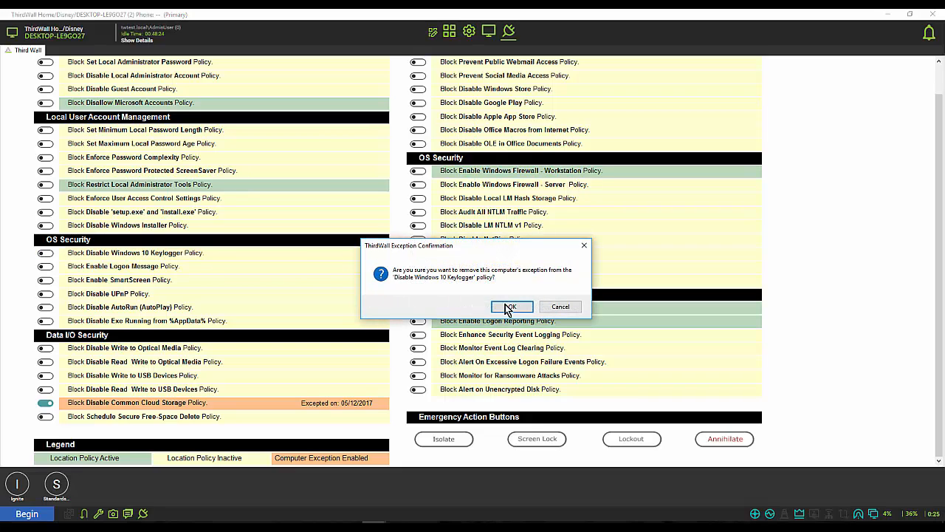
{"action": "left_click", "coordinate": [512, 307]}
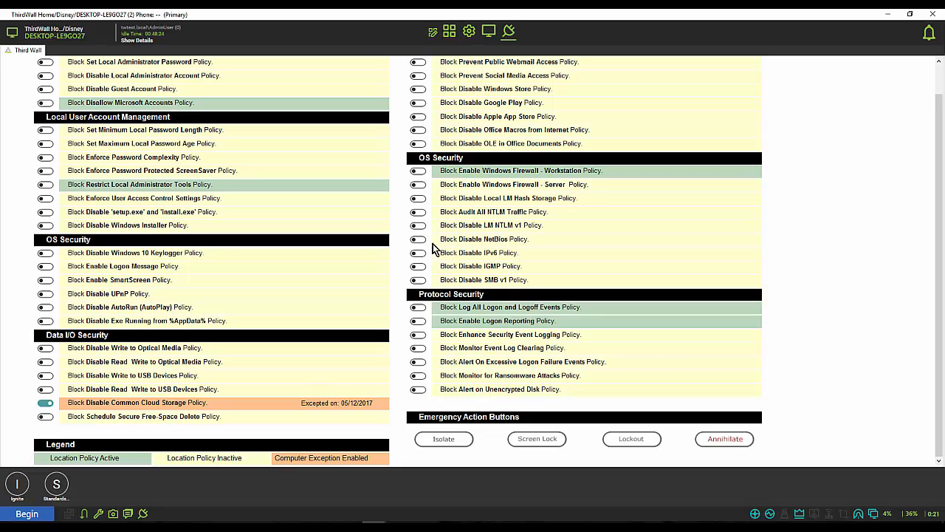
- Isolate this computer from the network with the emergency action, and restore its network connection
{"action": "scroll", "coordinate": [424, 257], "scroll_direction": "up", "scroll_amount": 1}
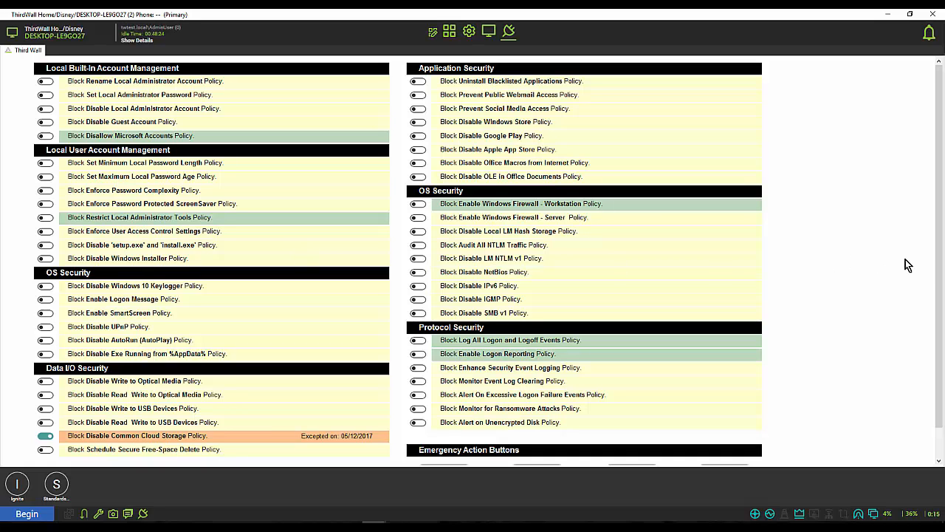
{"action": "scroll", "coordinate": [941, 275], "scroll_direction": "down", "scroll_amount": 2}
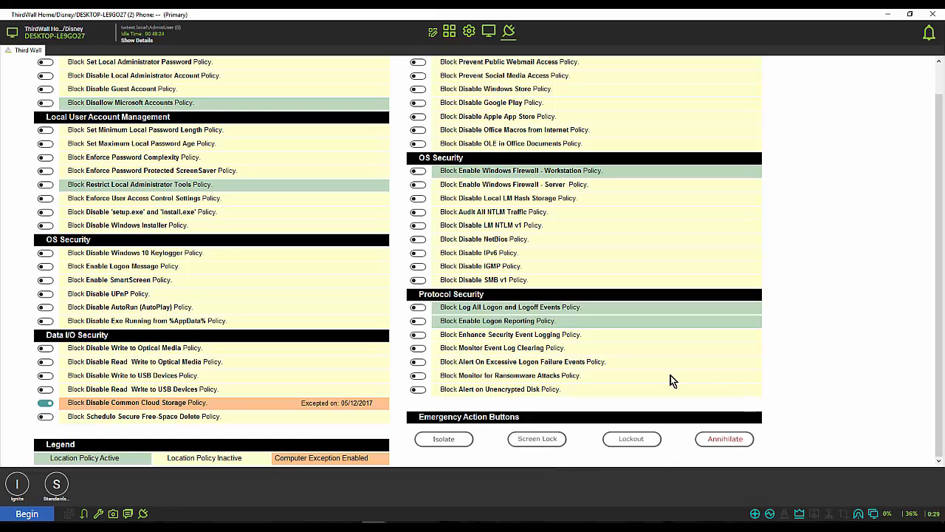
{"action": "left_click", "coordinate": [444, 440]}
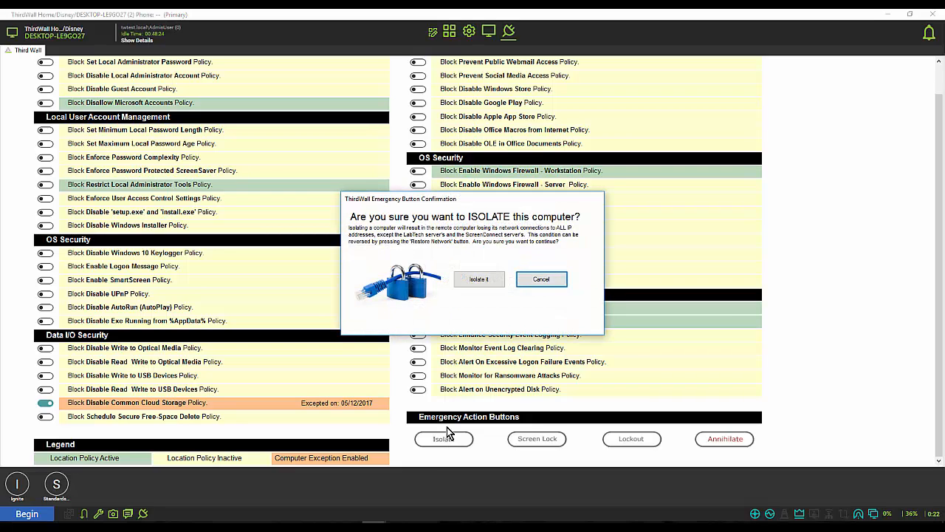
{"action": "left_click", "coordinate": [477, 280]}
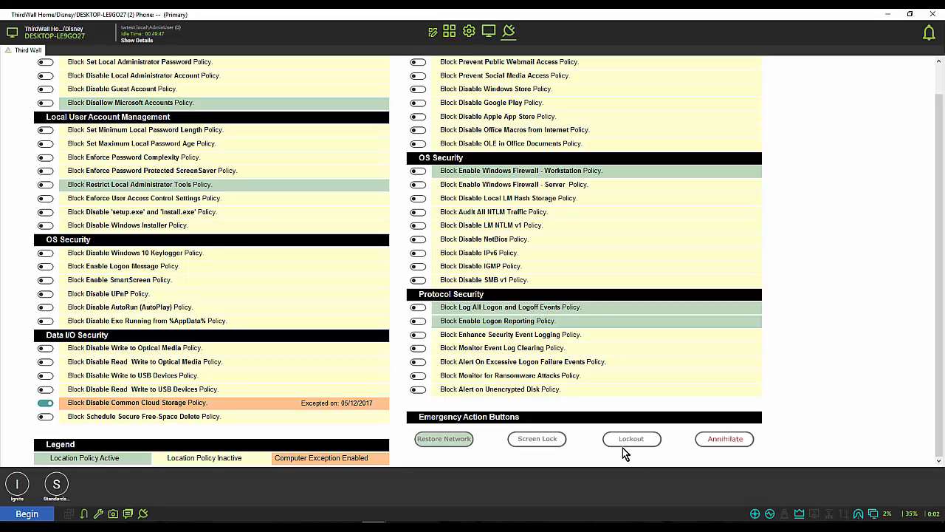
{"action": "left_click", "coordinate": [439, 438]}
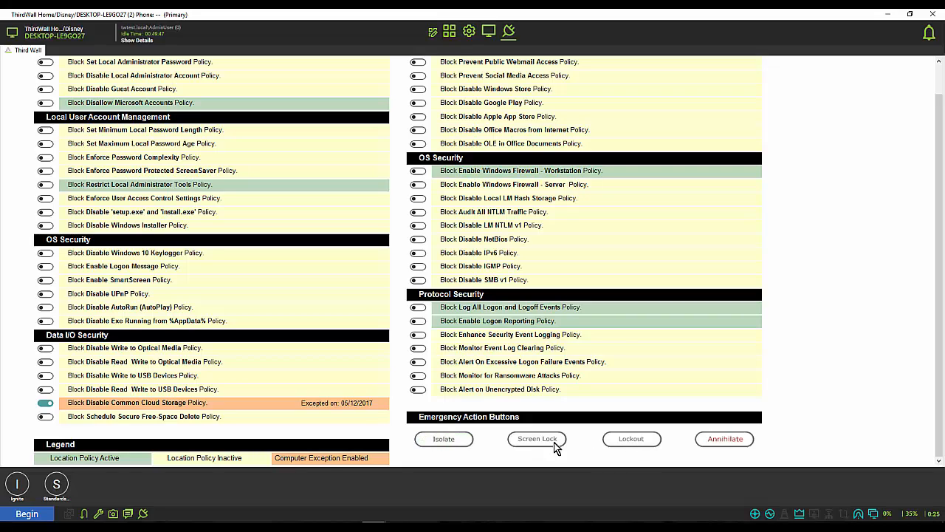
- Bring up the Annihilate emergency action's confirmation for this computer and cancel it
{"action": "left_click", "coordinate": [727, 439]}
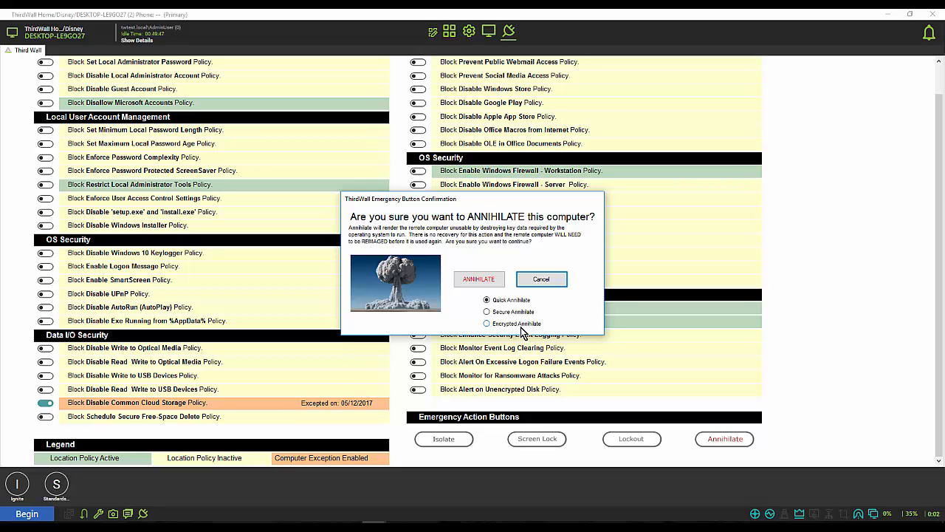
{"action": "left_click", "coordinate": [540, 282]}
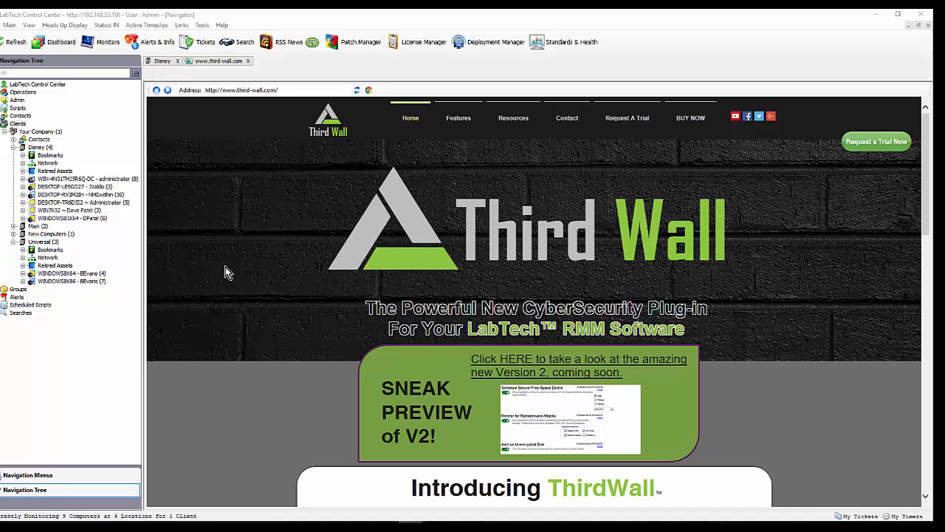
- Open the ThirdWall Client Audit Report for the Your Company client and review the Disney location's policies and exceptions
{"action": "right_click", "coordinate": [36, 132]}
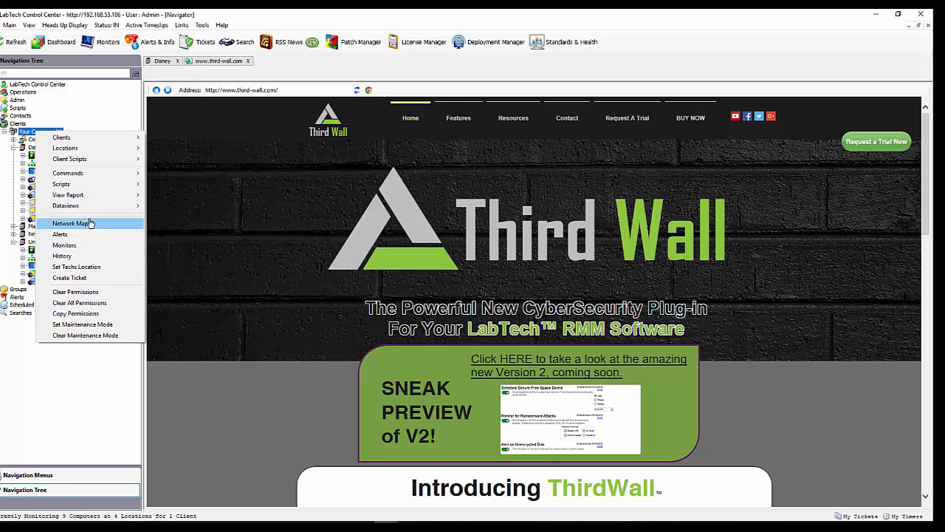
{"action": "mouse_move", "coordinate": [73, 199]}
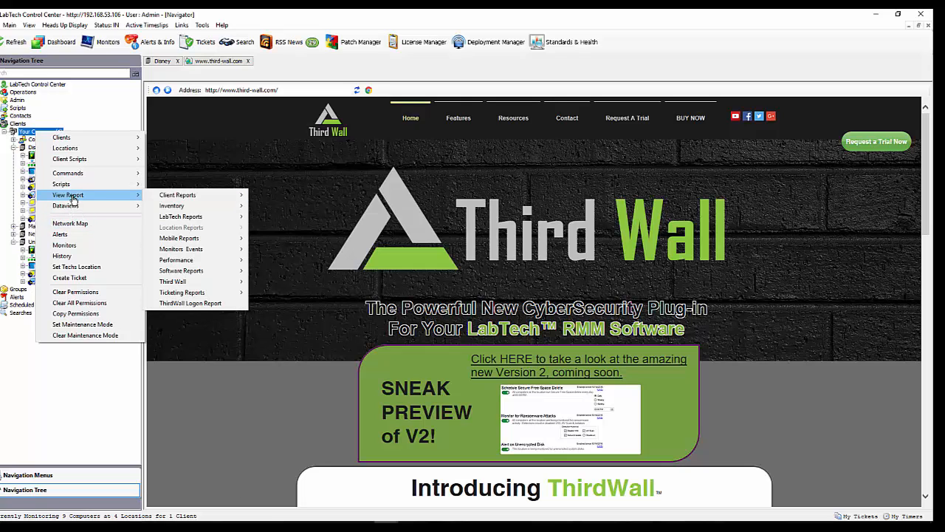
{"action": "mouse_move", "coordinate": [177, 286]}
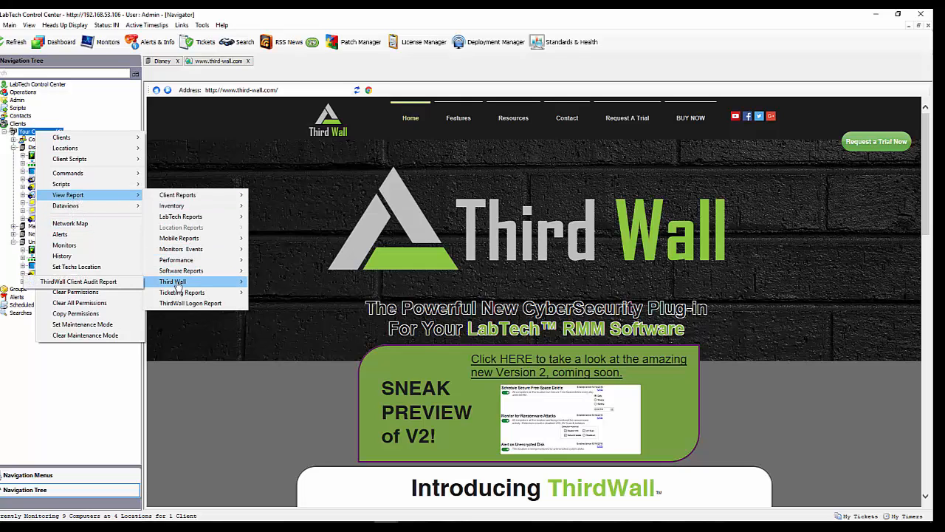
{"action": "left_click", "coordinate": [96, 281]}
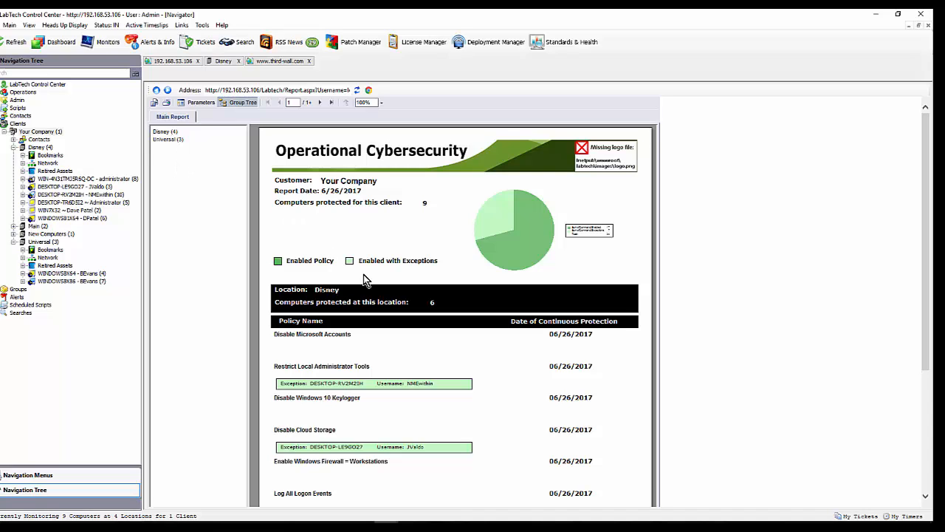
{"action": "scroll", "coordinate": [404, 300], "scroll_direction": "down", "scroll_amount": 1}
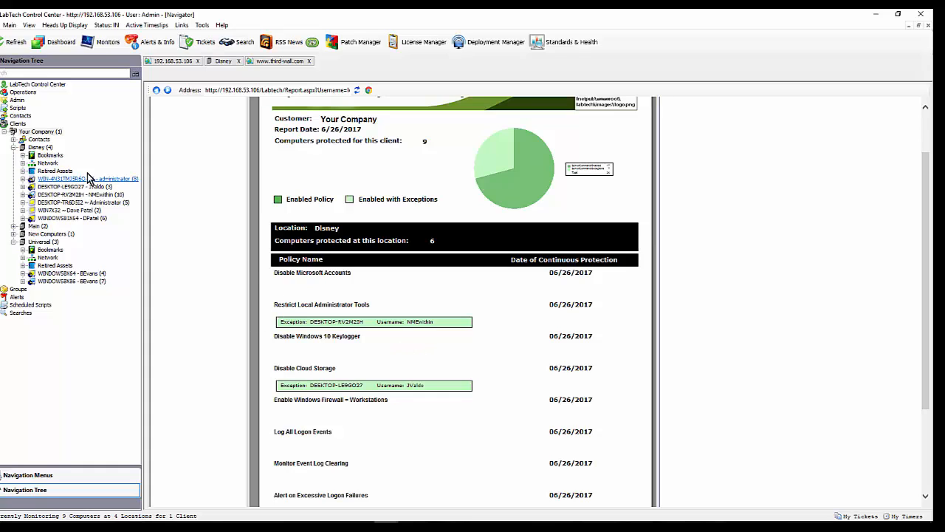
- Open the ThirdWall Logon Report for the Your Company client and look through its login entries
{"action": "right_click", "coordinate": [35, 134]}
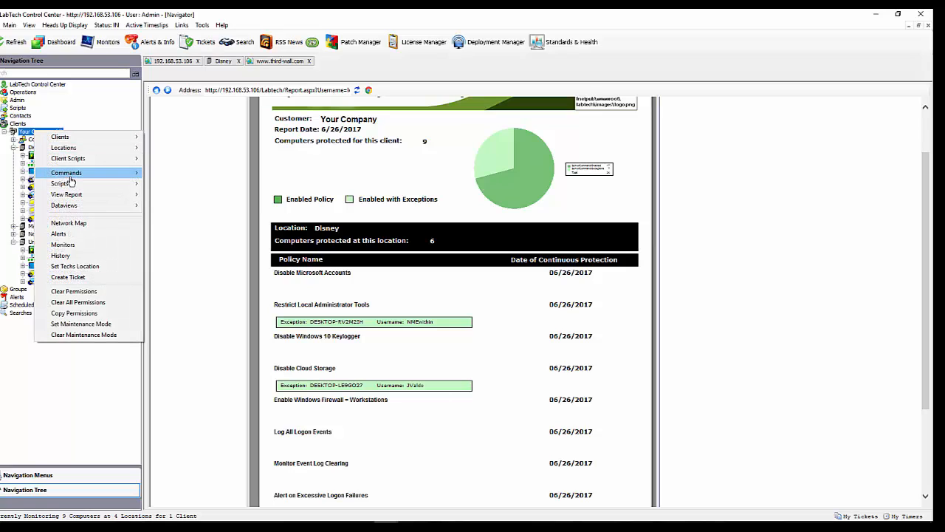
{"action": "mouse_move", "coordinate": [74, 196]}
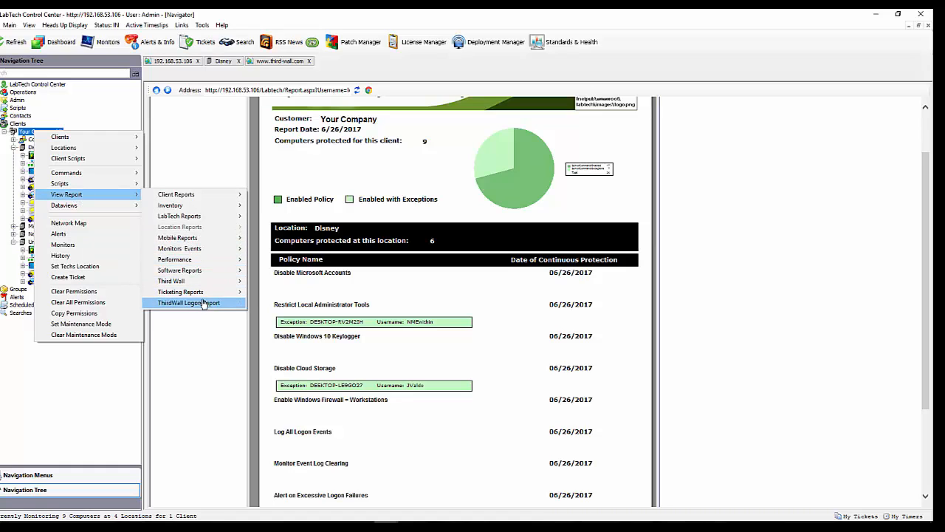
{"action": "mouse_move", "coordinate": [183, 285]}
{"action": "left_click", "coordinate": [190, 302]}
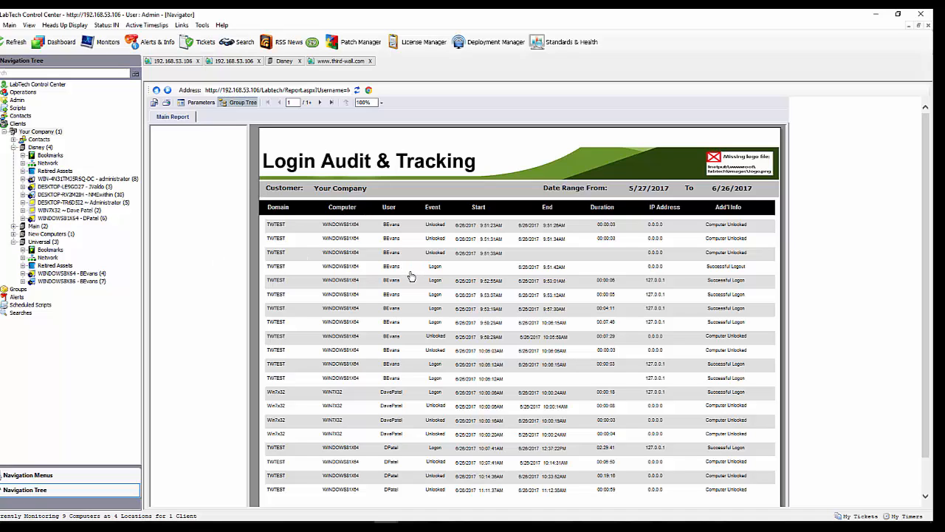
{"action": "scroll", "coordinate": [413, 275], "scroll_direction": "down", "scroll_amount": 1}
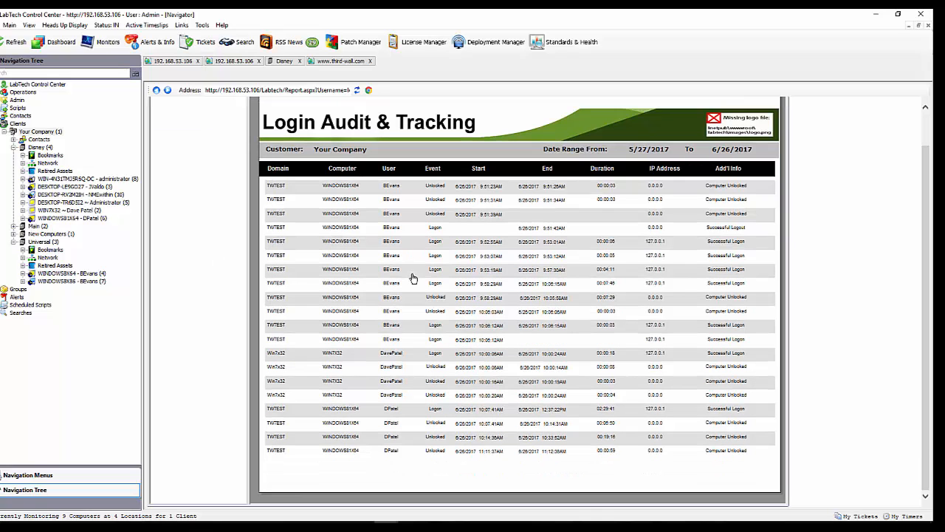
{"action": "scroll", "coordinate": [412, 276], "scroll_direction": "up", "scroll_amount": 1}
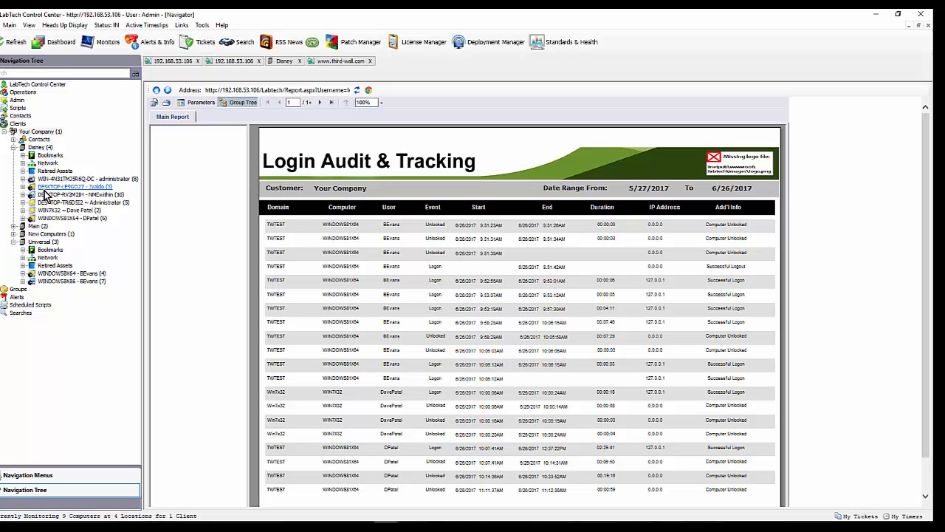
- Open the ThirdWall User Login Audit dataview for the Your Company client and reposition its window
{"action": "right_click", "coordinate": [27, 138]}
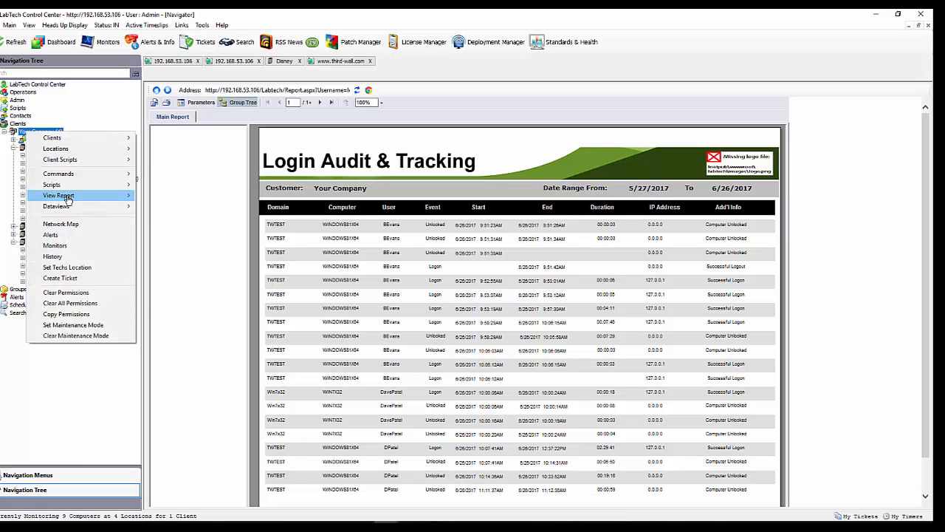
{"action": "mouse_move", "coordinate": [66, 206]}
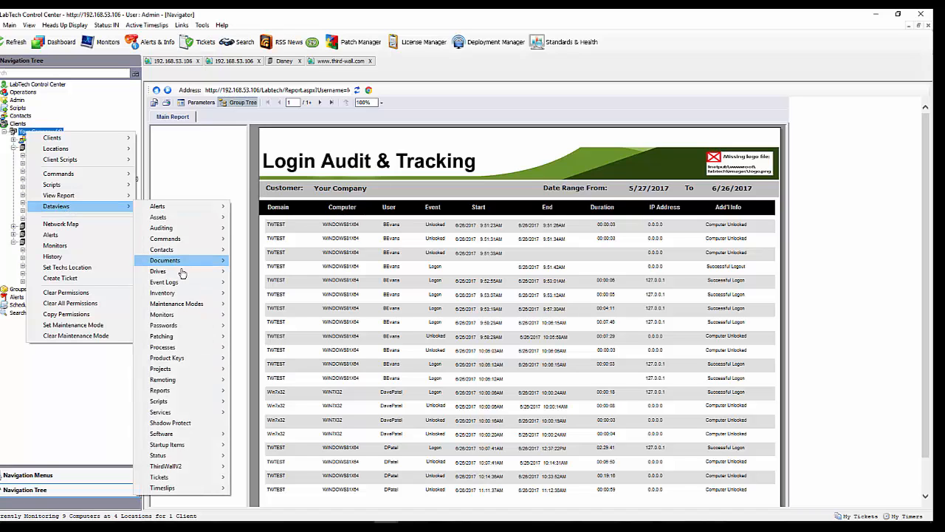
{"action": "mouse_move", "coordinate": [176, 468]}
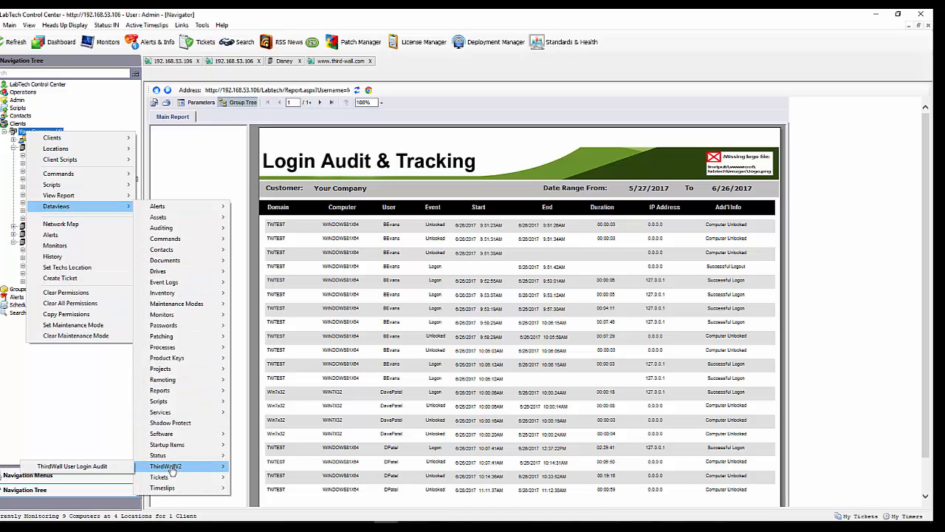
{"action": "left_click", "coordinate": [88, 467]}
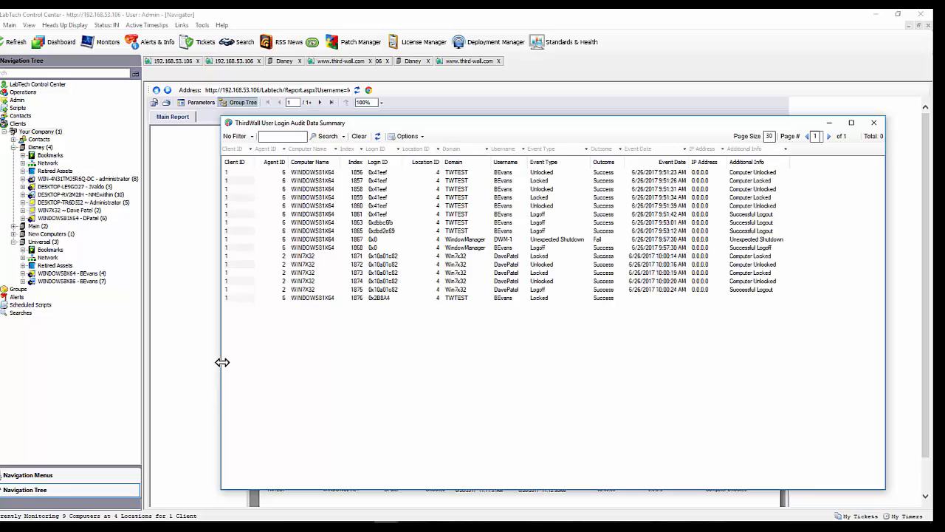
{"action": "left_click_drag", "start_coordinate": [512, 126], "coordinate": [460, 124]}
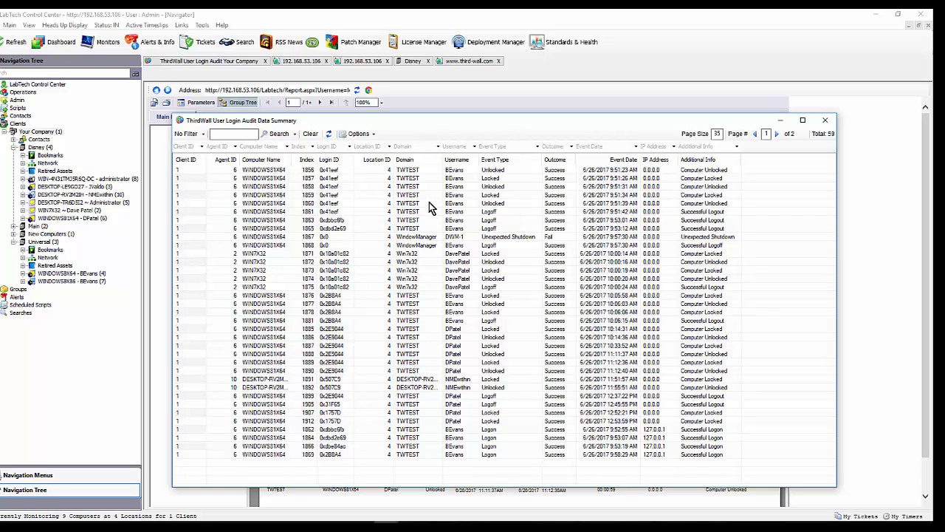
- Filter the login audit data to one user's entries with Successful Logon as the additional info
{"action": "left_click", "coordinate": [473, 146]}
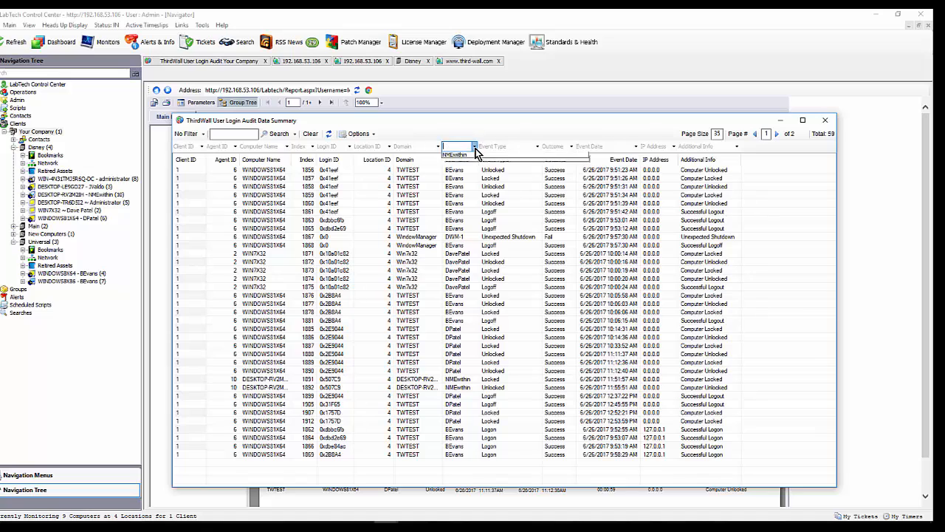
{"action": "left_click", "coordinate": [458, 168]}
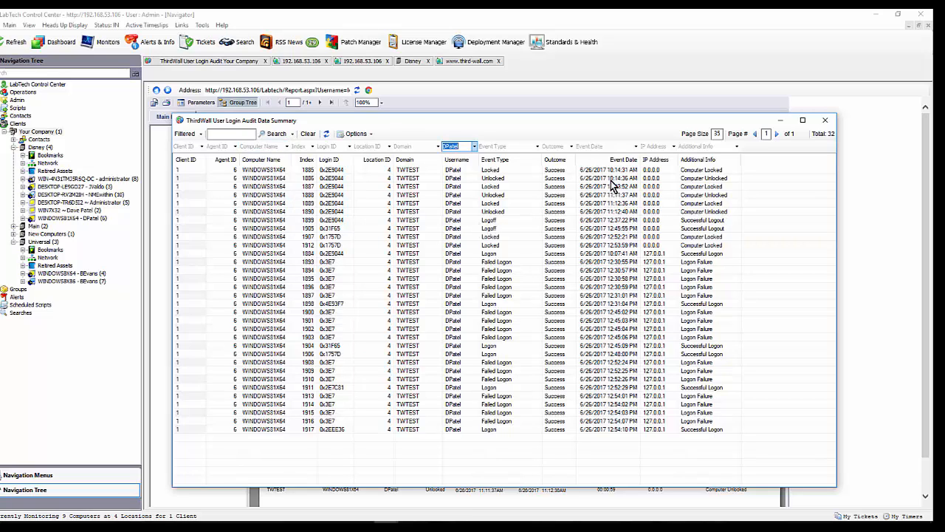
{"action": "left_click", "coordinate": [736, 147]}
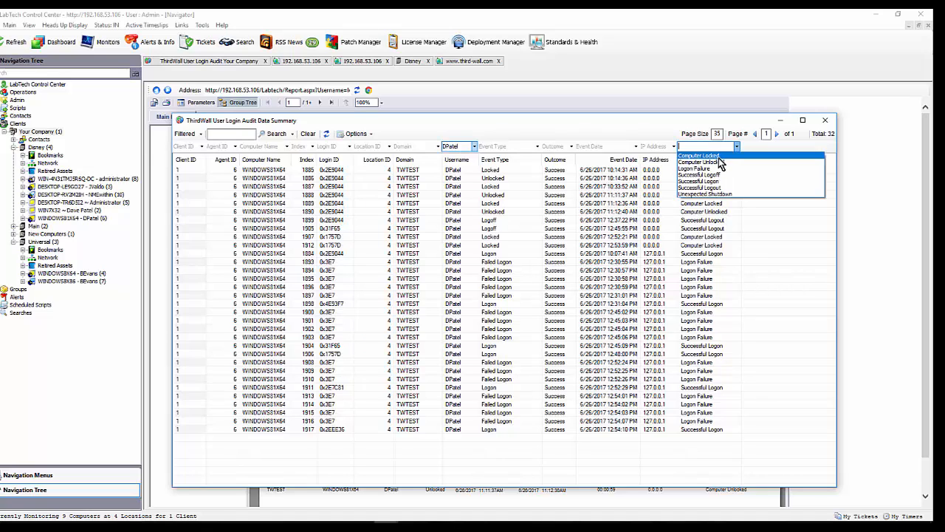
{"action": "left_click", "coordinate": [710, 181]}
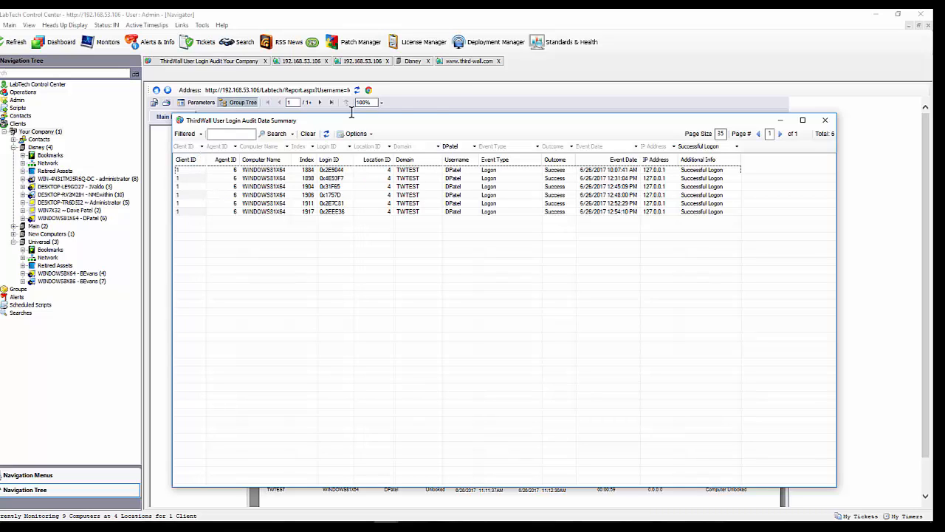
- Return to the third-wall.com page and open its Contact page
{"action": "left_click", "coordinate": [460, 61]}
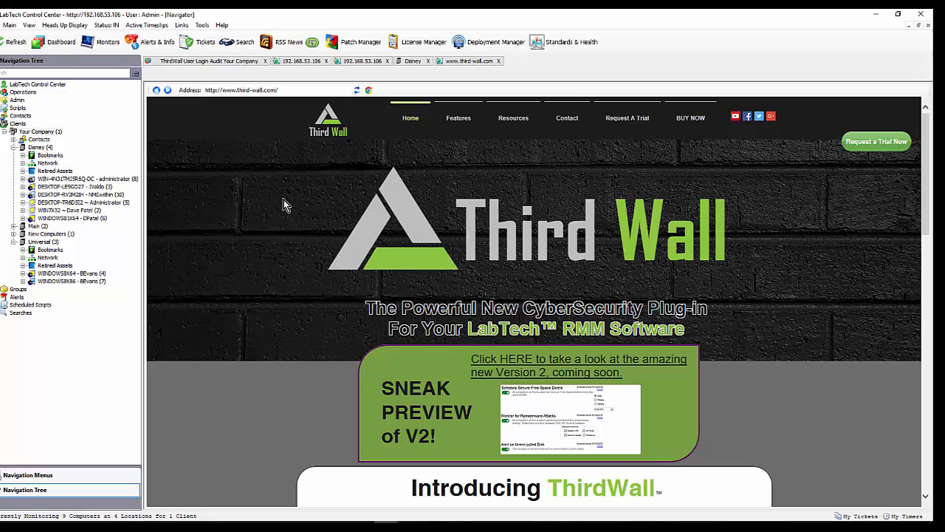
{"action": "left_click", "coordinate": [568, 121]}
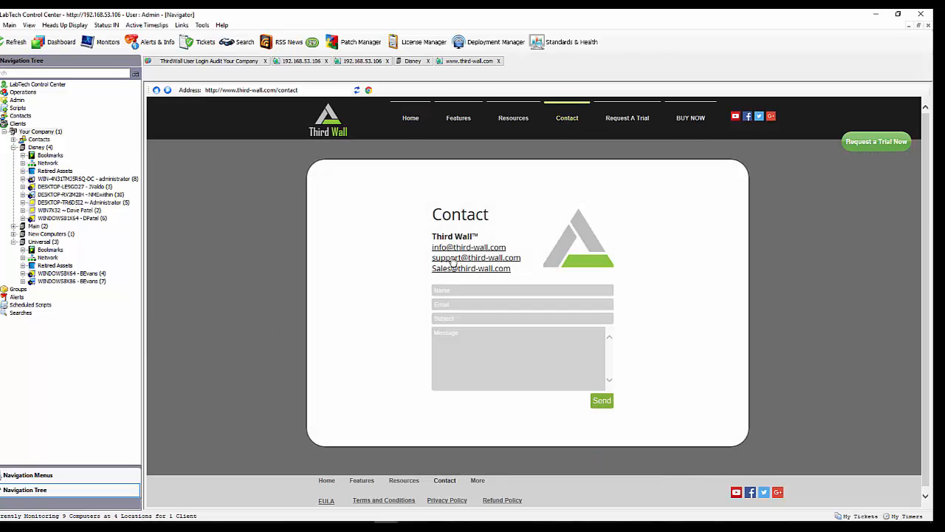